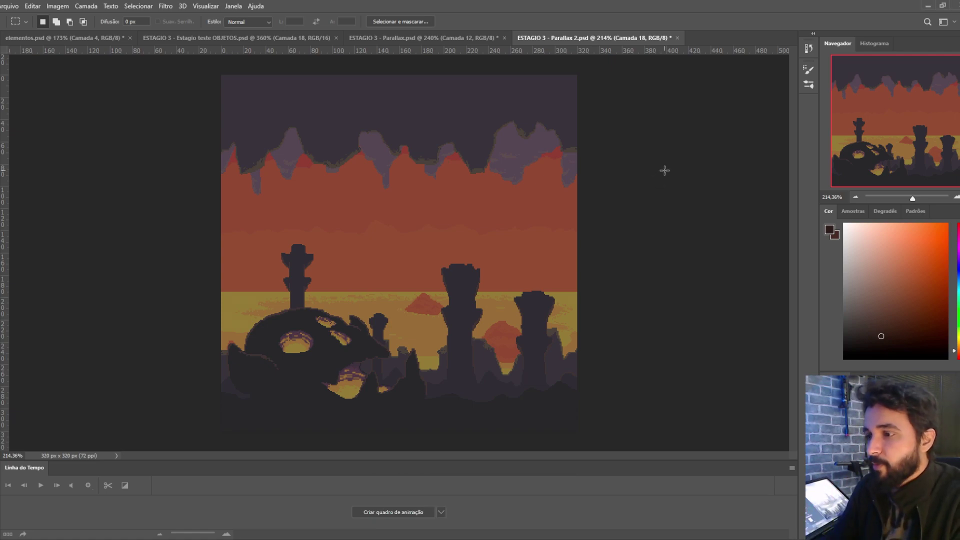
Examine the parallax layers of ESTAGIO 3 - Parallax 2.psd by hiding and restoring them one after another
drag(209, 72, 653, 434)
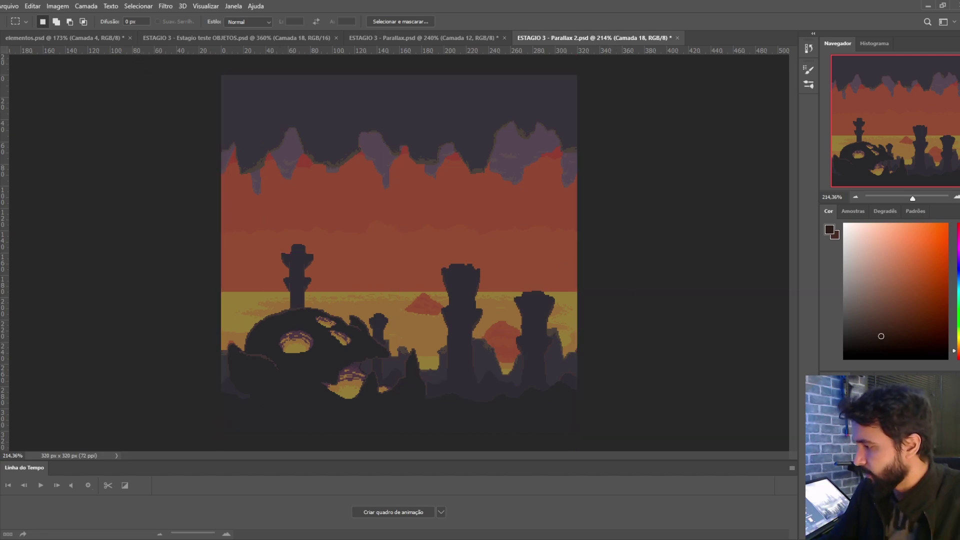
key(ctrl+comma)
key(ctrl+z)
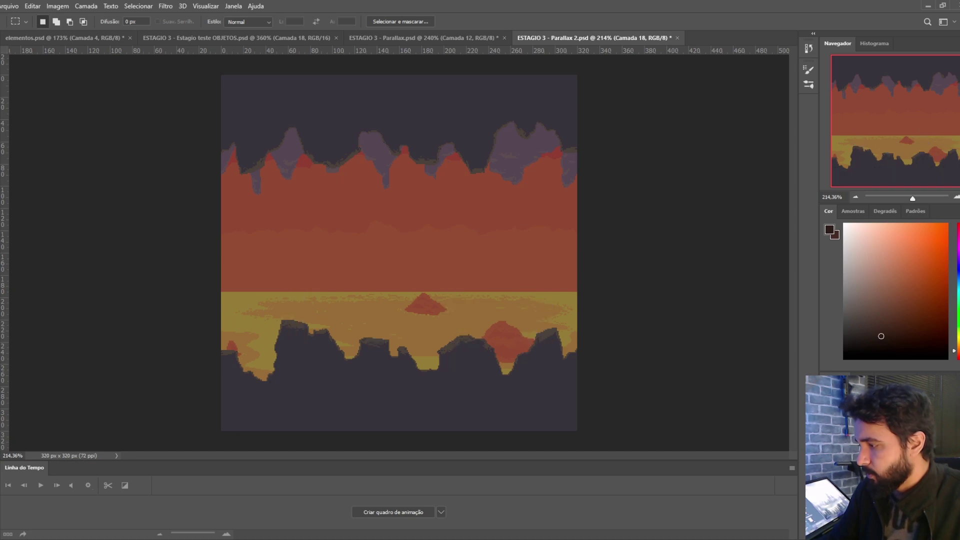
key(ctrl+z)
key(ctrl+z)
key(ctrl+z)
key(ctrl+shift+z)
key(ctrl+shift+z)
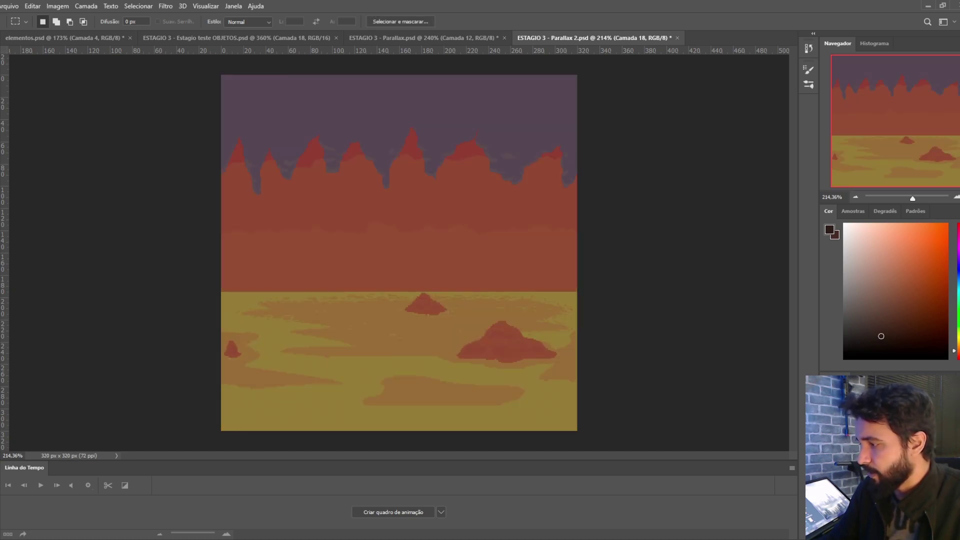
key(ctrl+shift+z)
key(ctrl+shift+z)
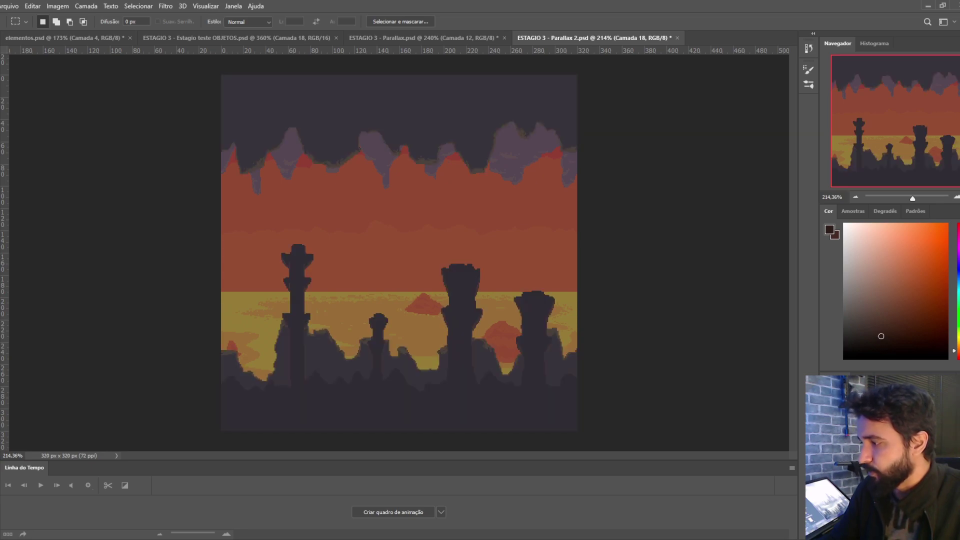
key(ctrl+shift+z)
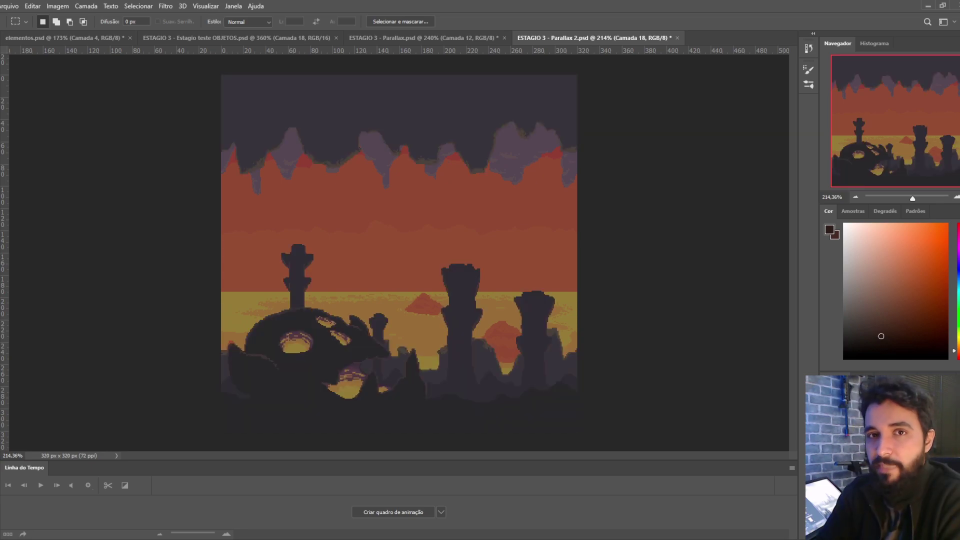
key(ctrl+shift+z)
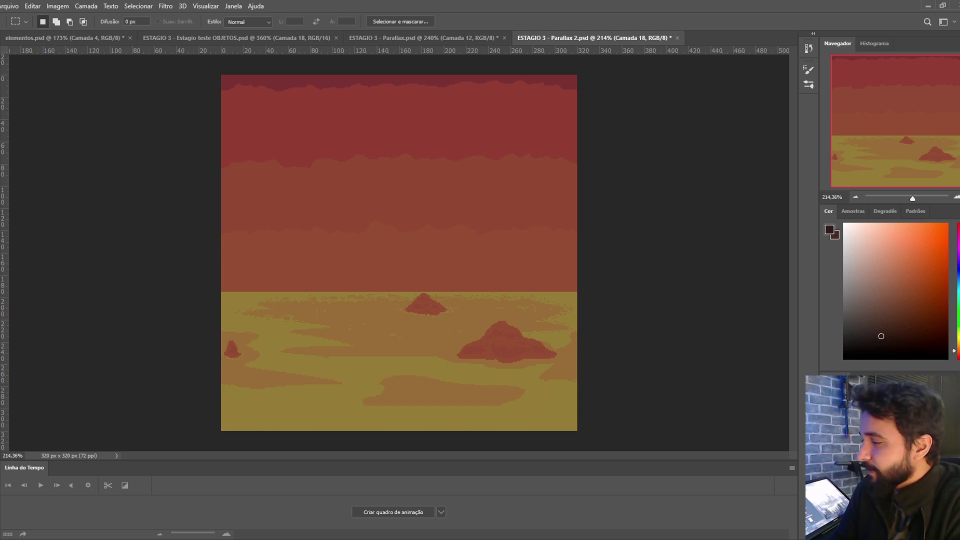
Outline the full-width sky bands above the lava with rectangular marquees and clear the selection
drag(197, 222, 704, 296)
drag(214, 144, 694, 242)
drag(145, 148, 603, 69)
click(669, 216)
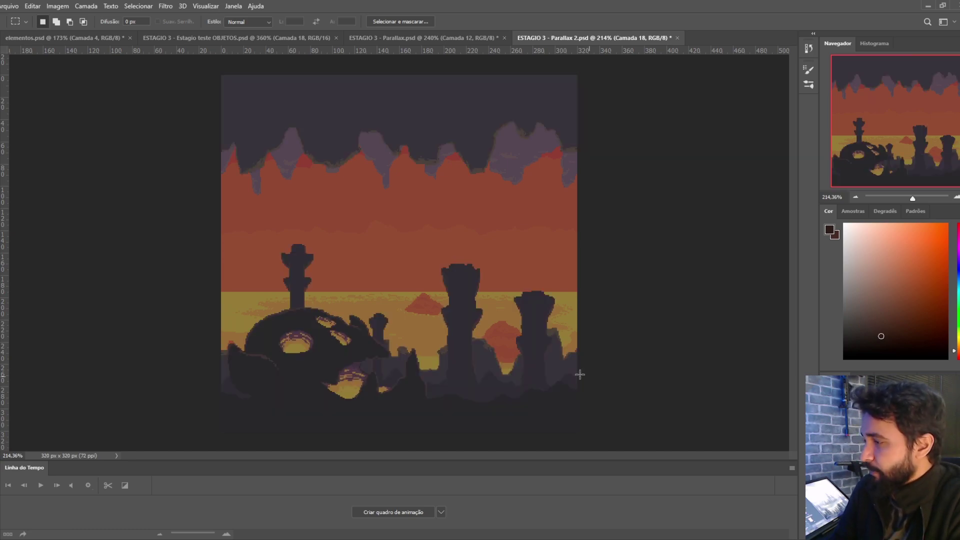
Compare the complete scenes of ESTAGIO 3 - Parallax.psd and ESTAGIO 3 - Parallax 2.psd by alternating between the two documents
click(464, 37)
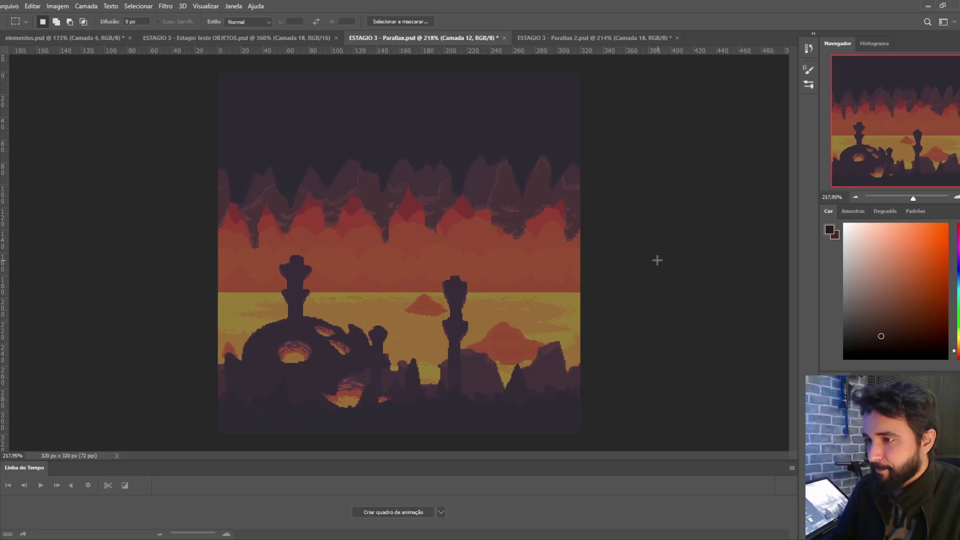
click(590, 37)
click(455, 38)
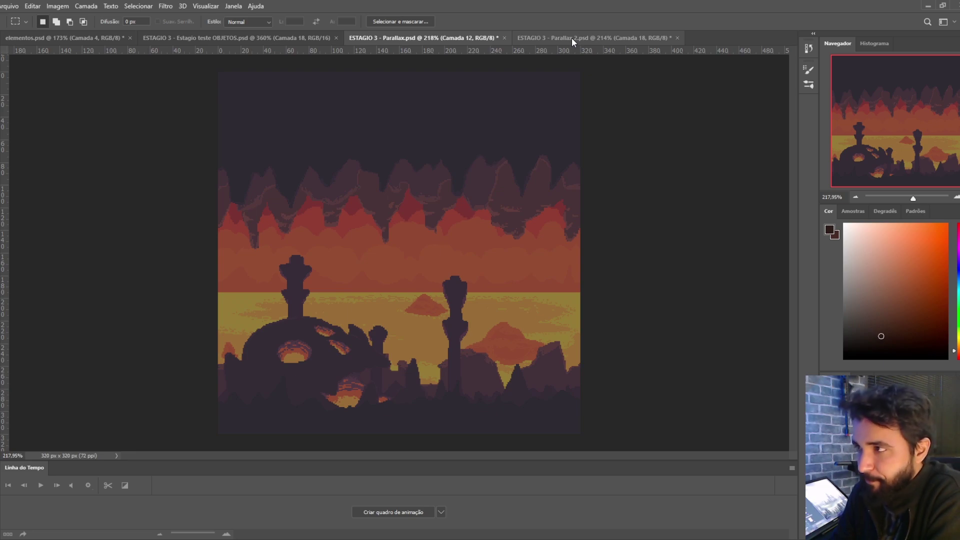
click(572, 38)
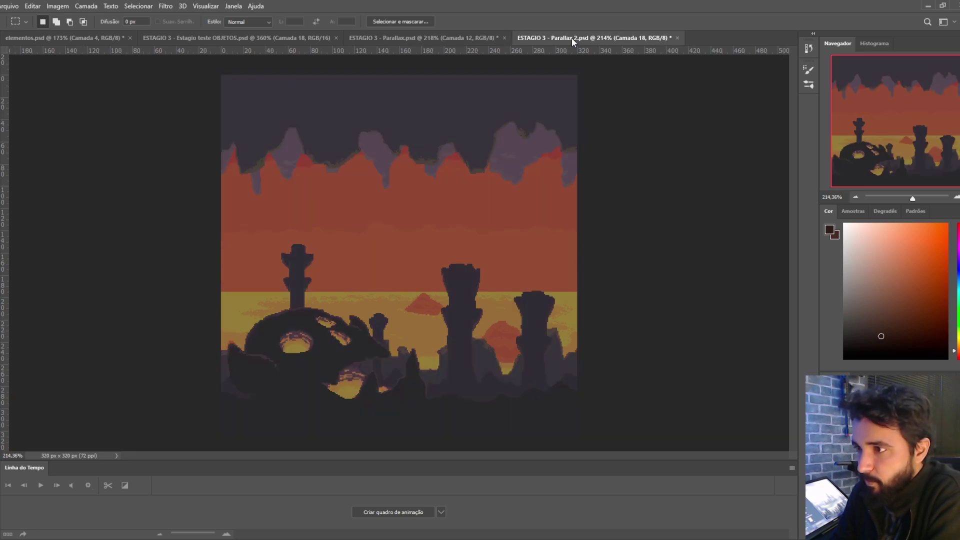
click(459, 36)
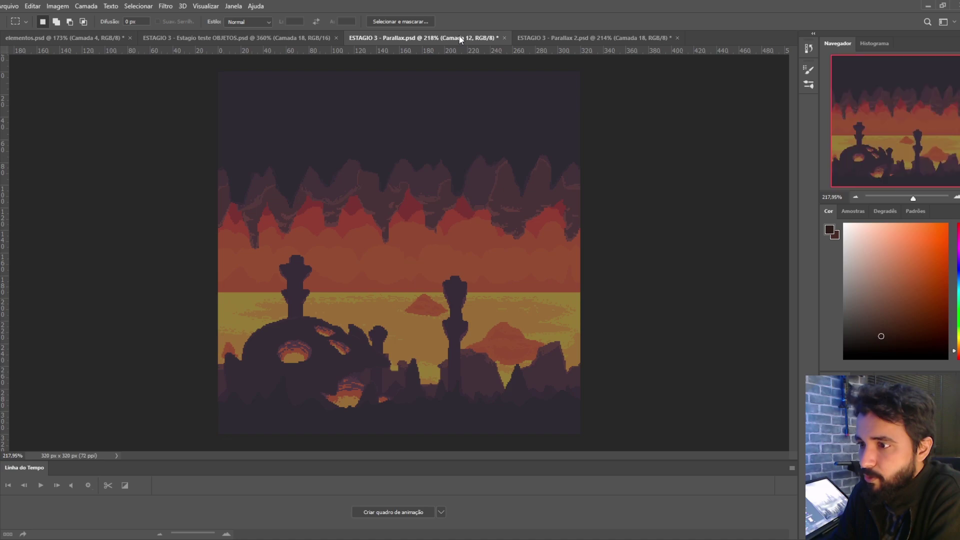
drag(178, 71, 636, 369)
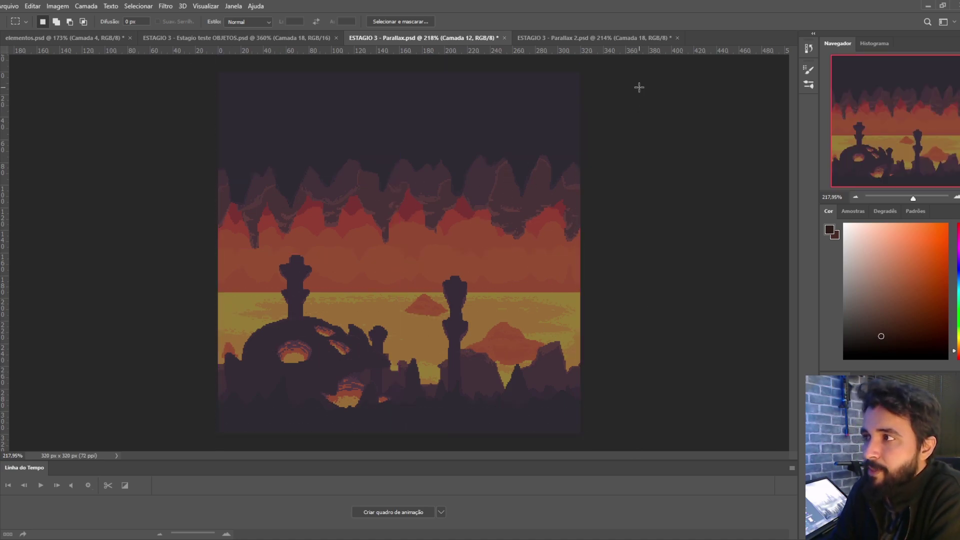
click(595, 37)
drag(186, 72, 615, 371)
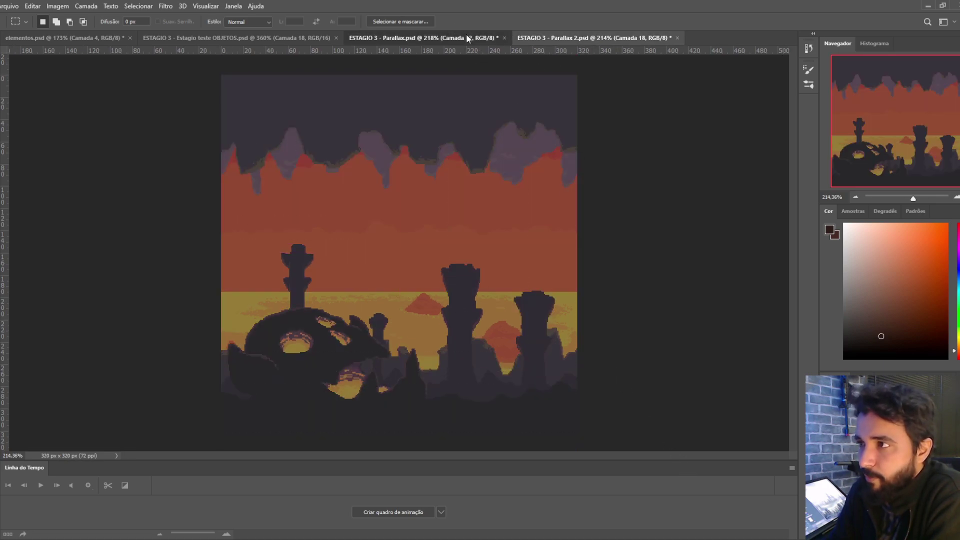
Return to ESTAGIO 3 - Parallax.psd and outline sample areas of the dark ceiling, stalactites, sky and lava with small rectangular marquees
click(466, 36)
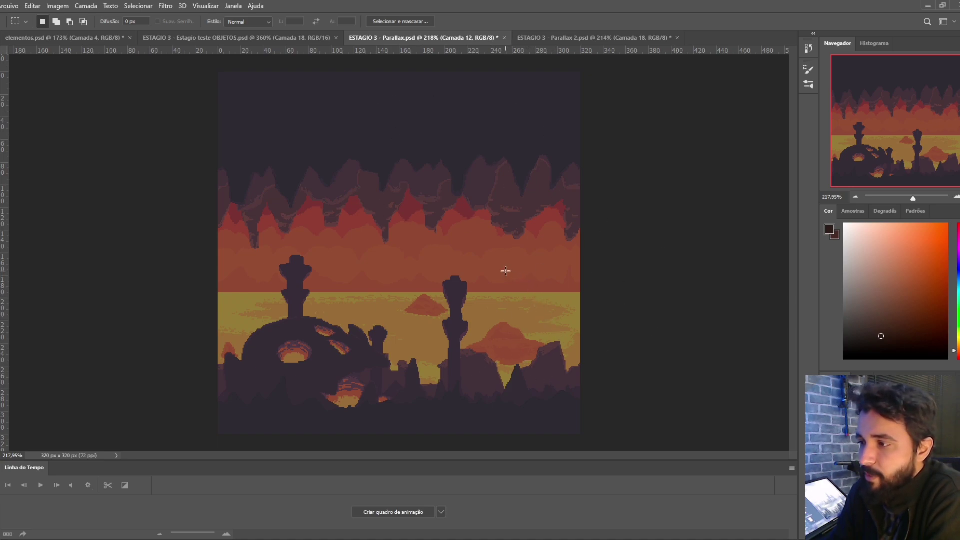
drag(498, 286, 525, 306)
drag(501, 217, 527, 242)
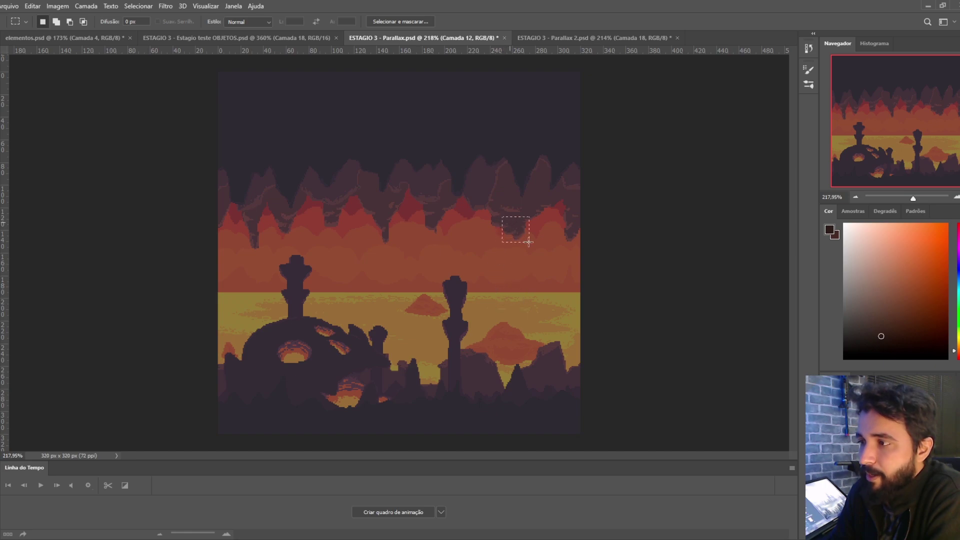
drag(484, 190, 495, 209)
drag(443, 133, 458, 141)
drag(488, 272, 513, 329)
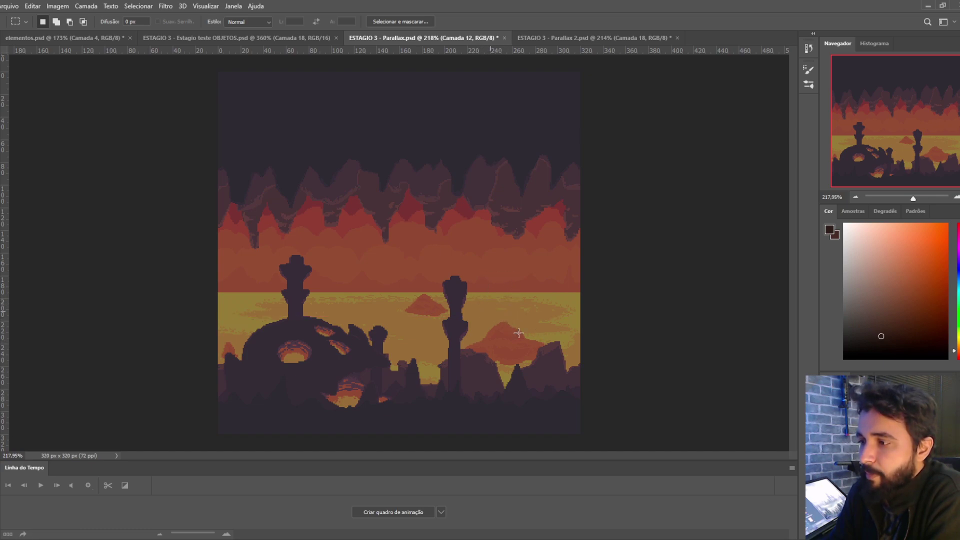
drag(493, 214, 537, 244)
drag(471, 183, 499, 210)
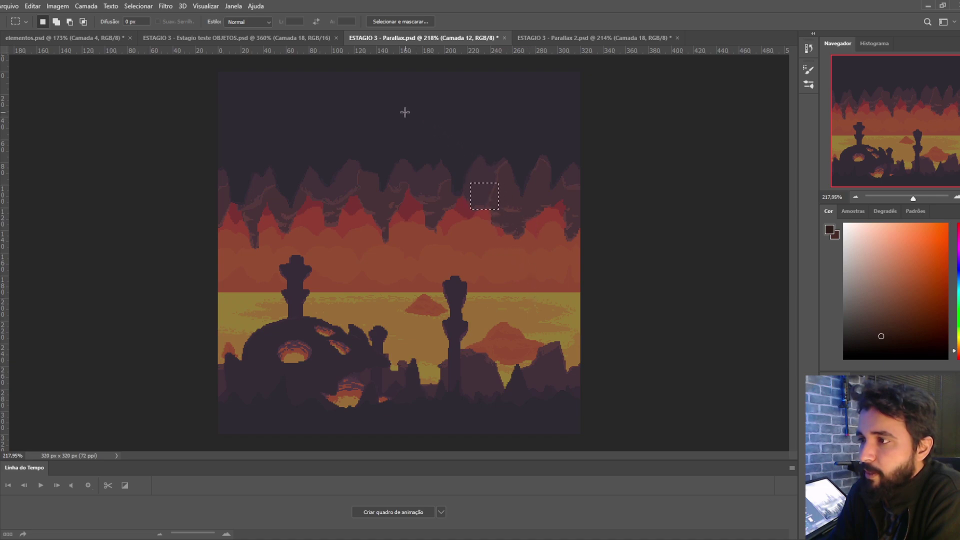
drag(433, 126, 474, 165)
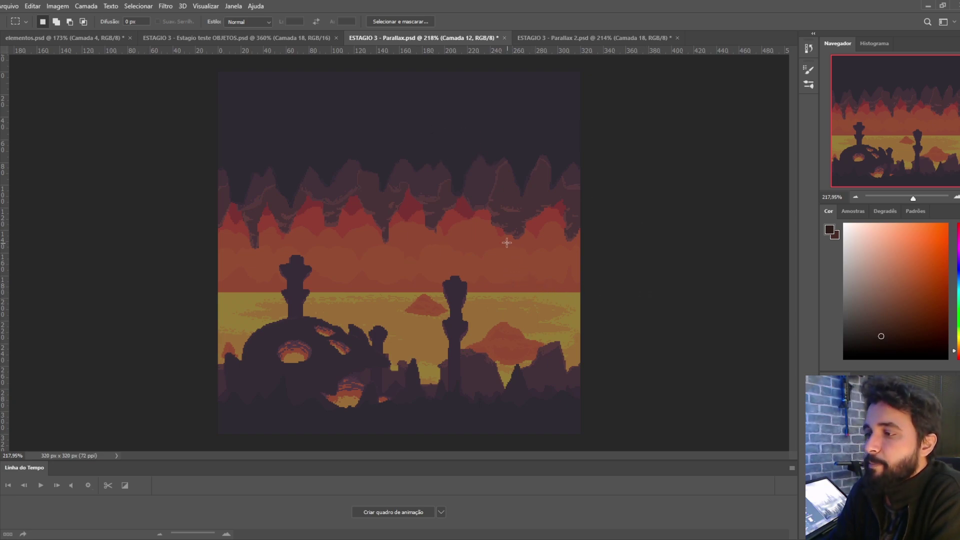
Outline two narrow vertical strips from the dark ceiling down to the lava horizon and clear the selection
drag(483, 125, 507, 300)
drag(521, 114, 547, 292)
click(539, 292)
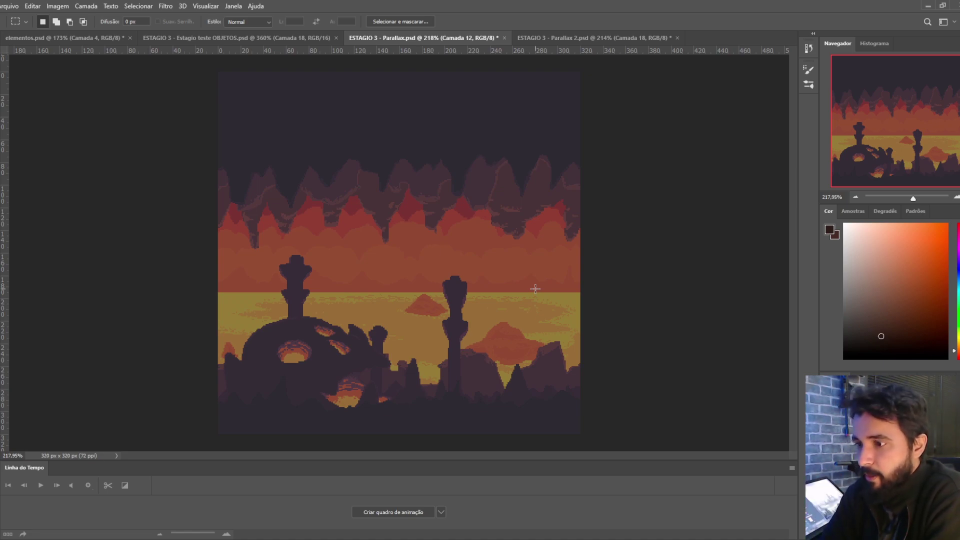
Outline the whole scene and its full-width middle band, from the stalactites to the foreground rocks, with rectangular marquees
drag(214, 75, 623, 445)
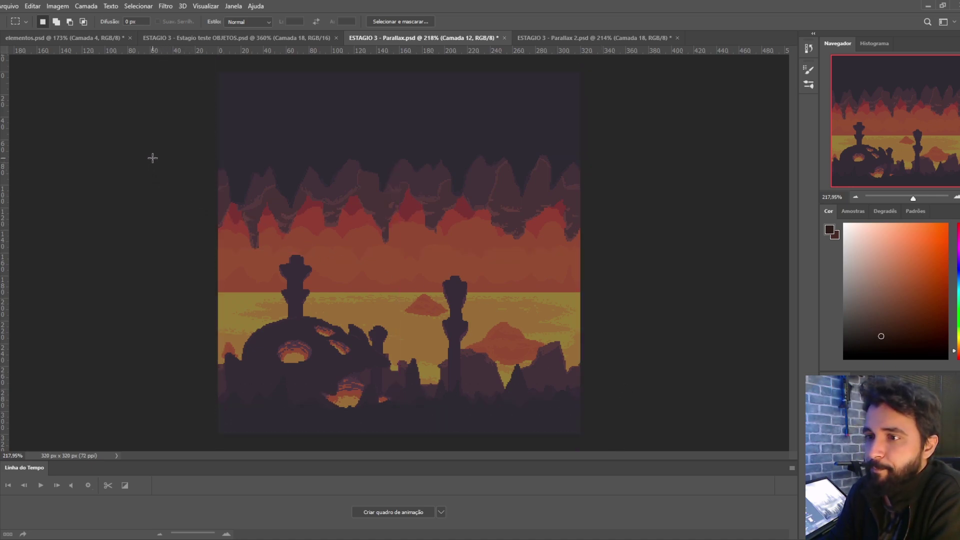
drag(143, 154, 313, 238)
drag(527, 329, 704, 373)
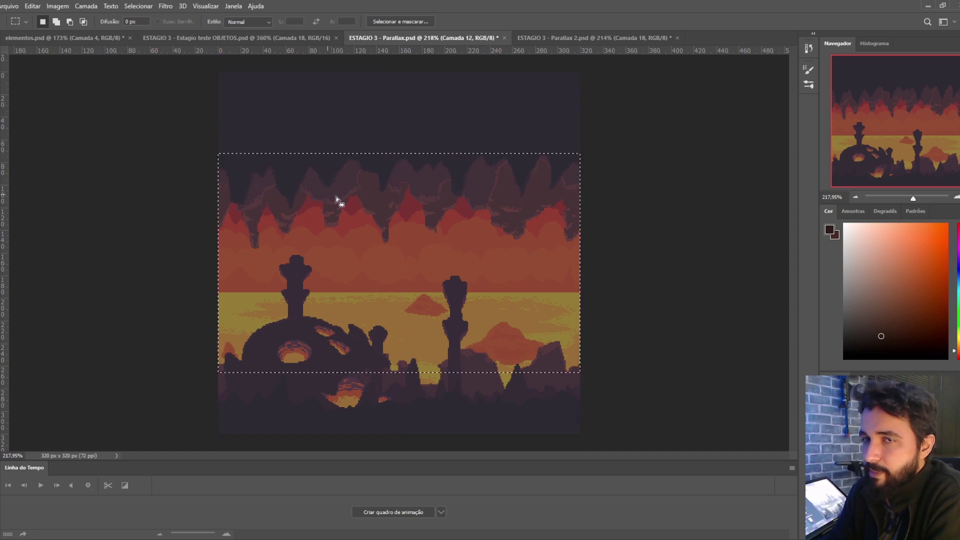
Compare the cave ceilings of Parallax 2.psd and Parallax.psd by outlining the upper part of each scene with a full-width marquee
click(570, 38)
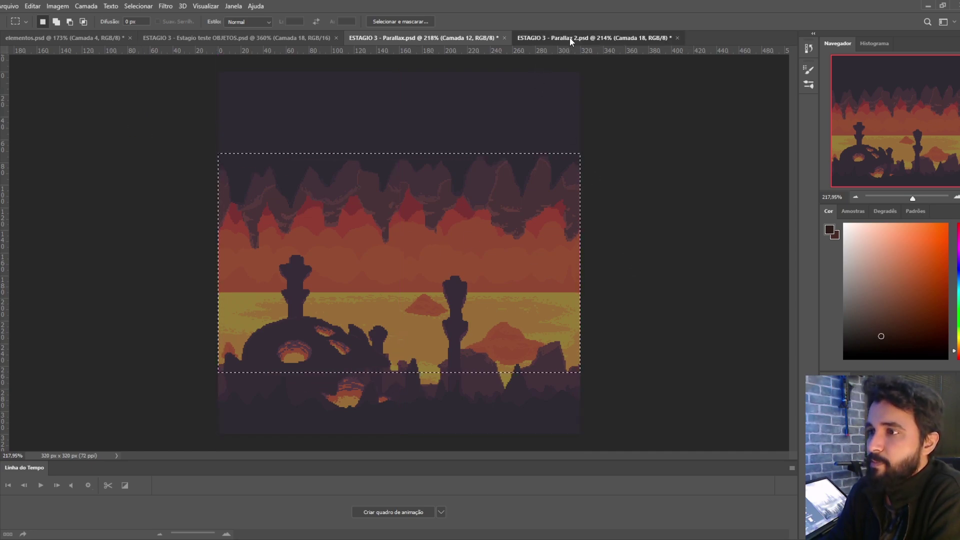
drag(220, 75, 655, 181)
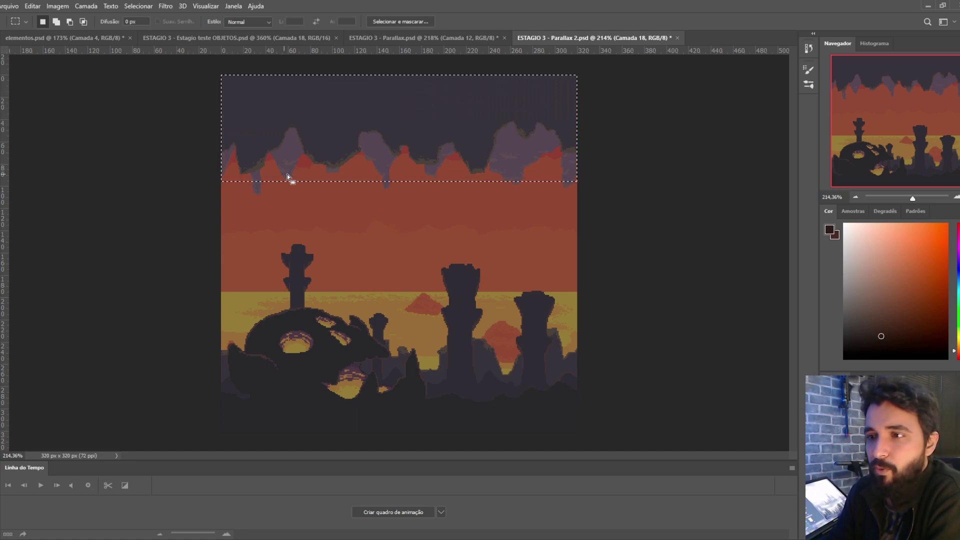
click(442, 39)
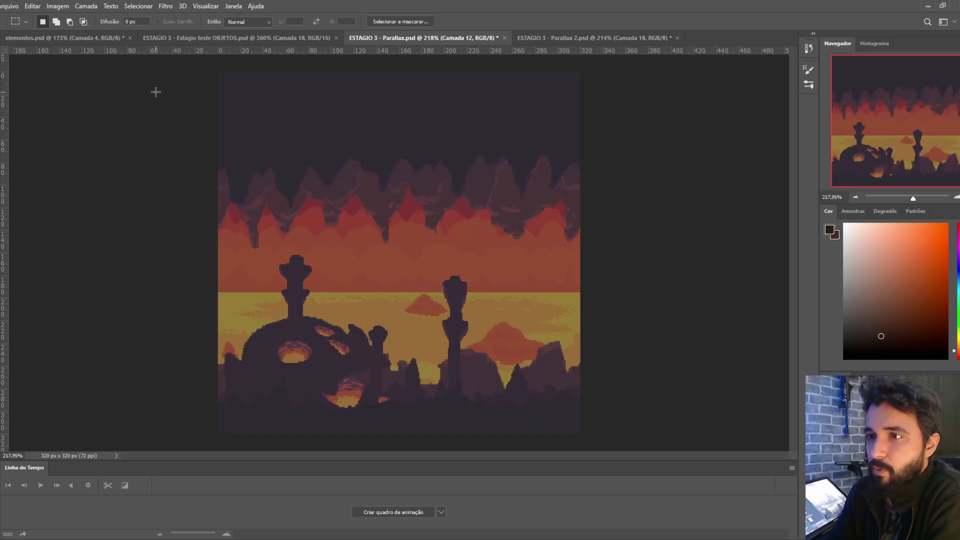
drag(661, 205, 670, 231)
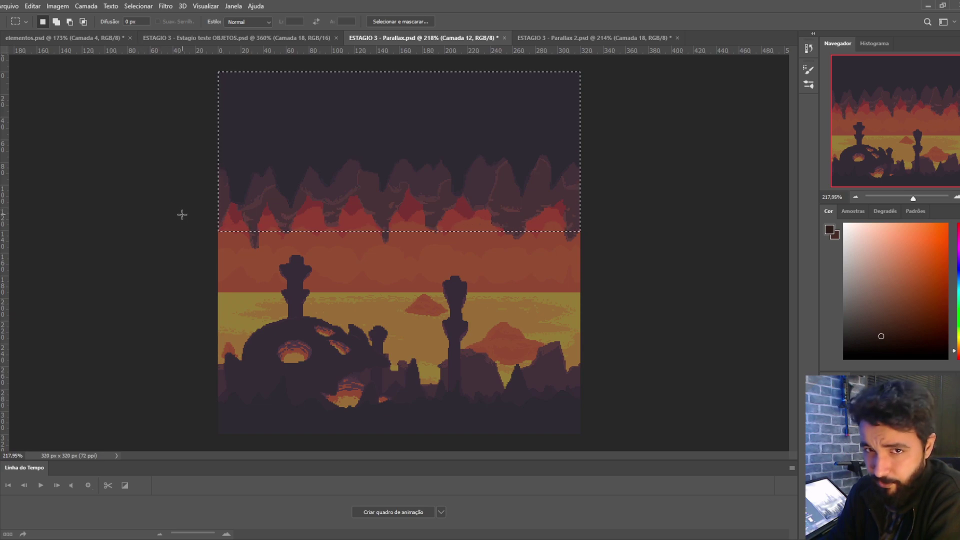
click(567, 38)
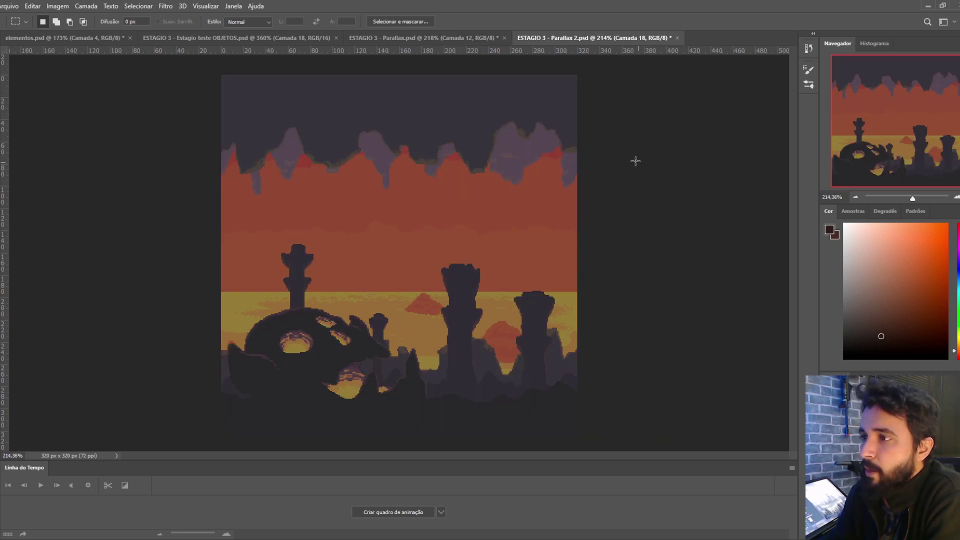
click(458, 34)
click(132, 146)
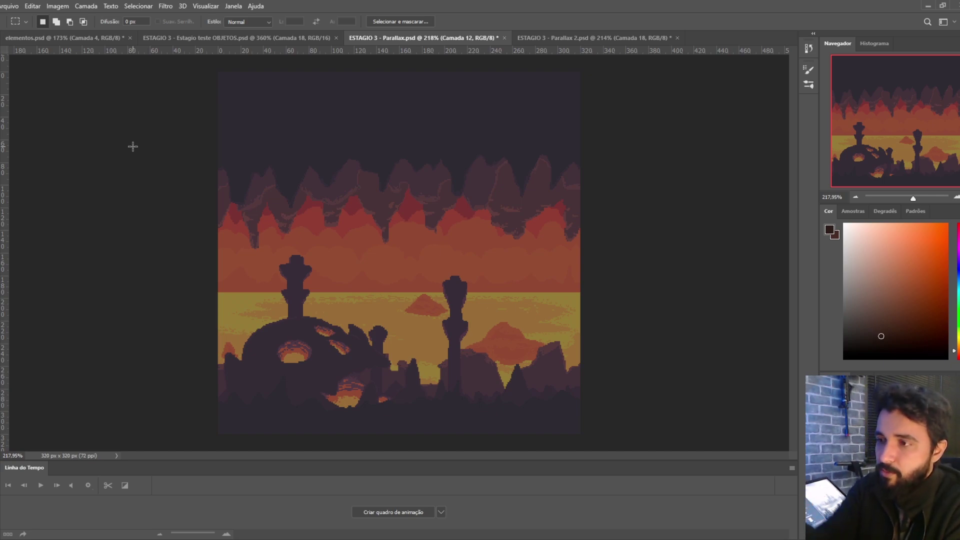
Outline the middle band and the dark ceiling area of Parallax.psd with full-width marquees, clearing each selection
drag(209, 153, 630, 394)
click(630, 361)
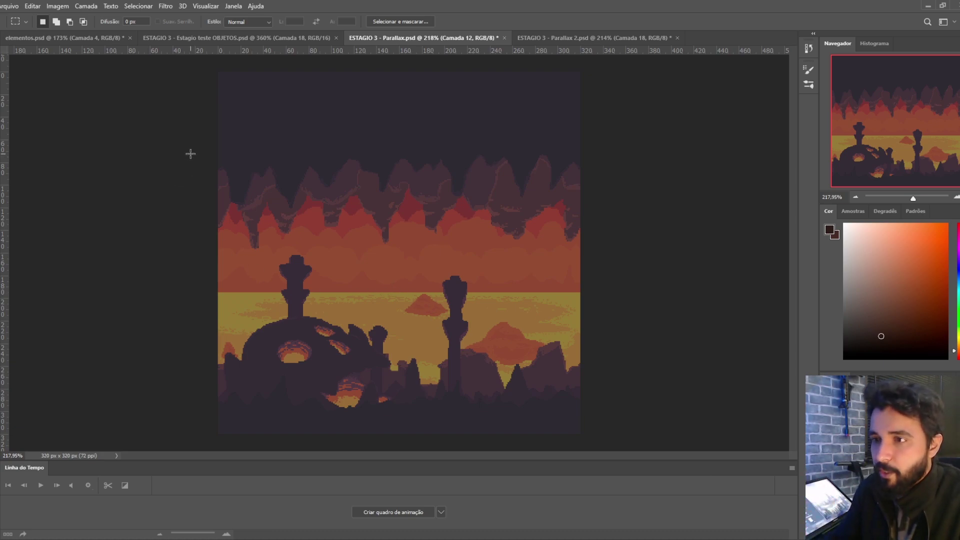
drag(207, 70, 641, 166)
key(ctrl+d)
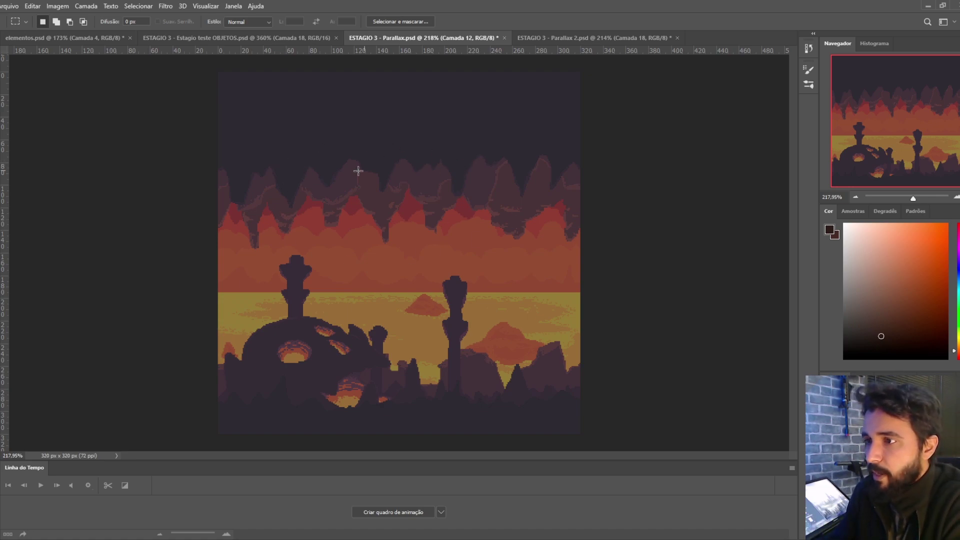
drag(137, 179, 653, 379)
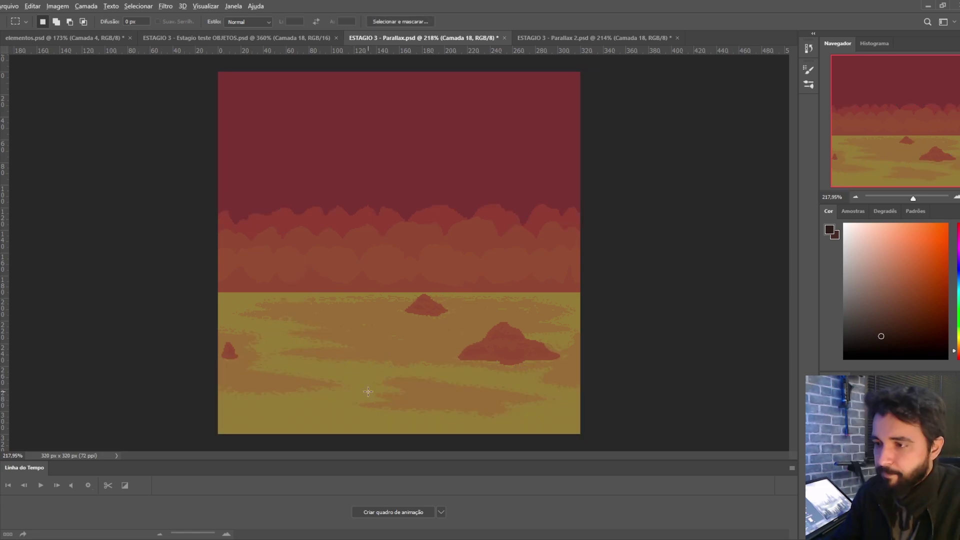
Examine the bare sky and lava background of Parallax.psd, outline its lava floor with a marquee, and return to Parallax 2.psd
scroll(379, 398, up, 3)
scroll(400, 397, down, 2)
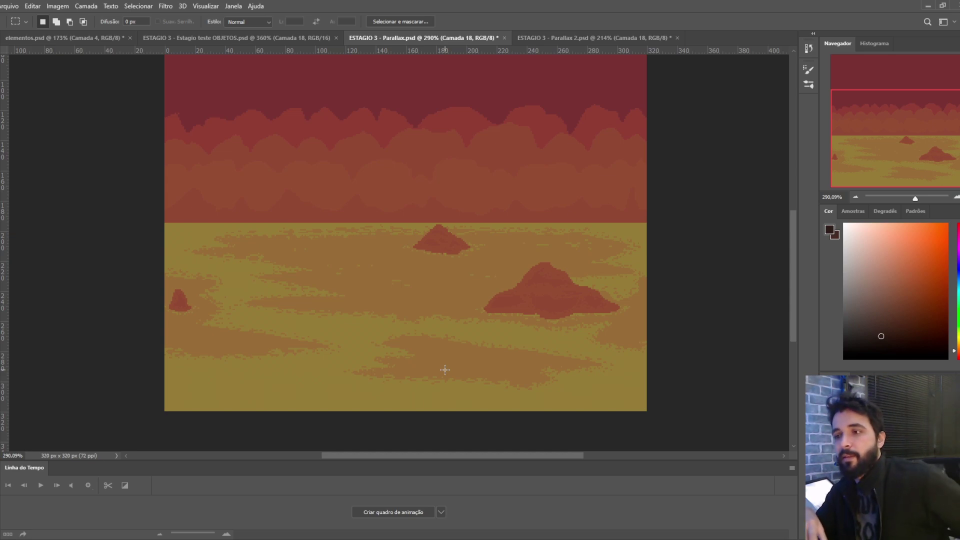
scroll(445, 370, up, 1)
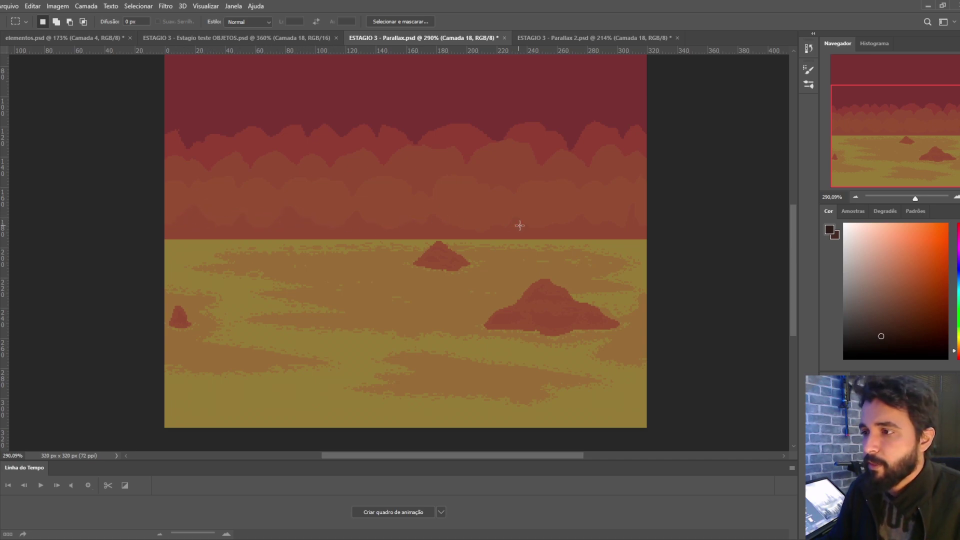
drag(159, 239, 700, 455)
key(ctrl+d)
scroll(700, 315, up, 3)
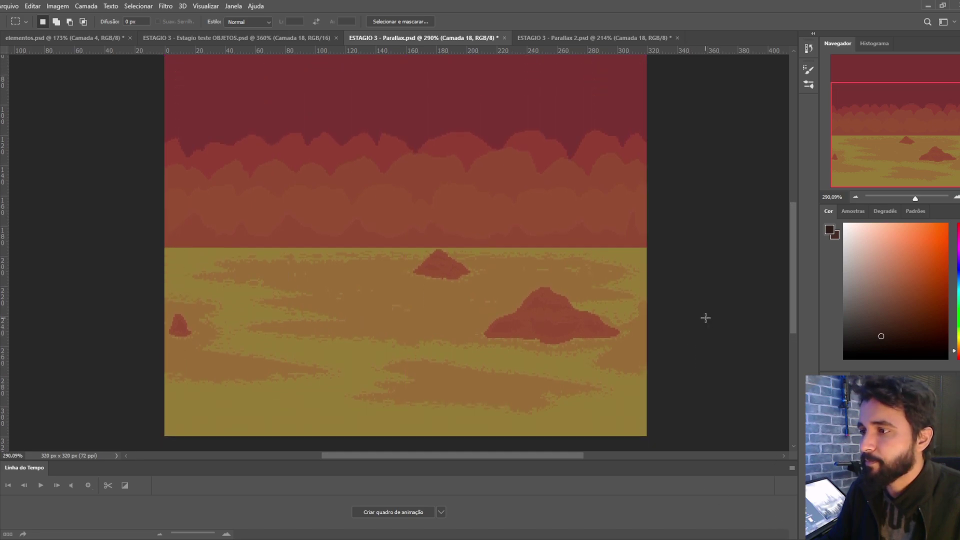
scroll(706, 318, up, 1)
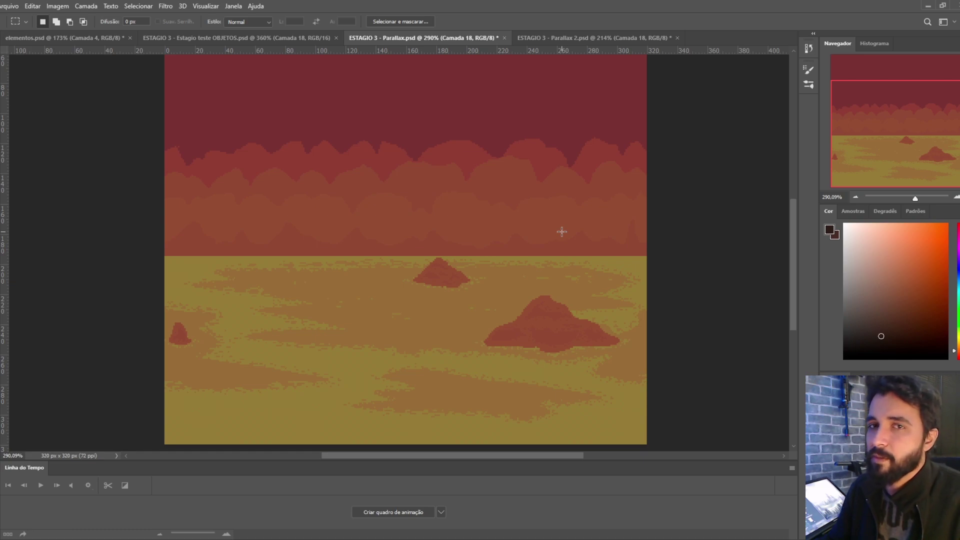
click(574, 38)
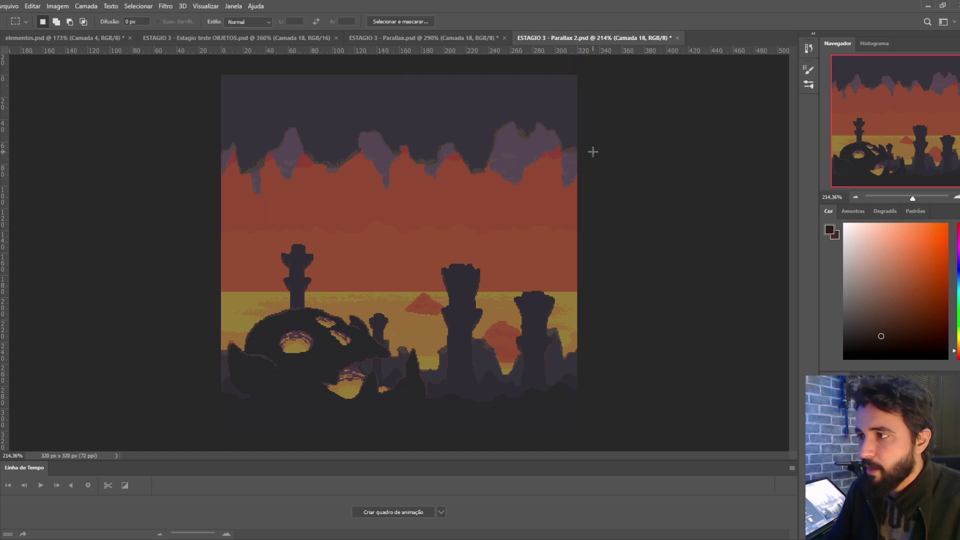
Outline the stalactite edge of Parallax 2.psd, hide the cave ceiling layers and outline the exposed sky with full-width marquees
drag(210, 184, 580, 169)
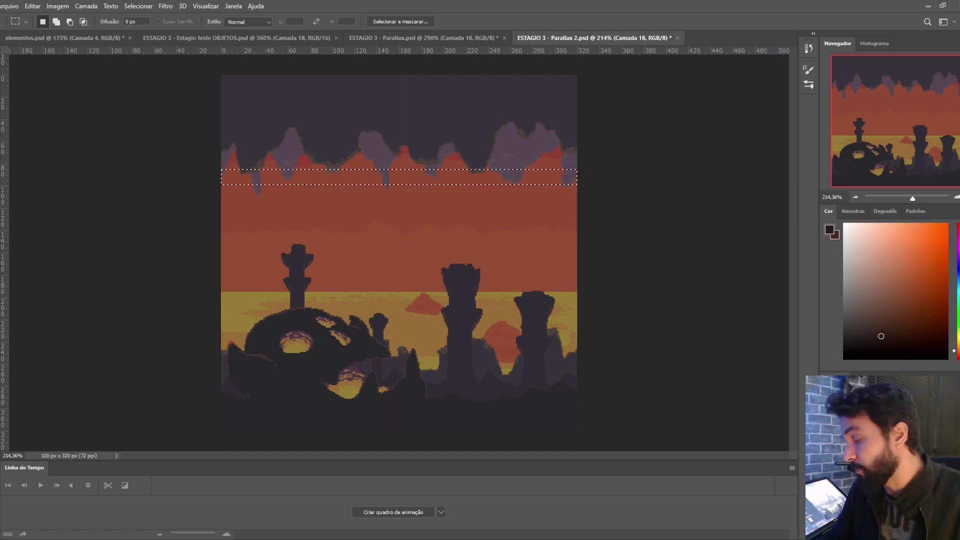
key(ctrl+comma)
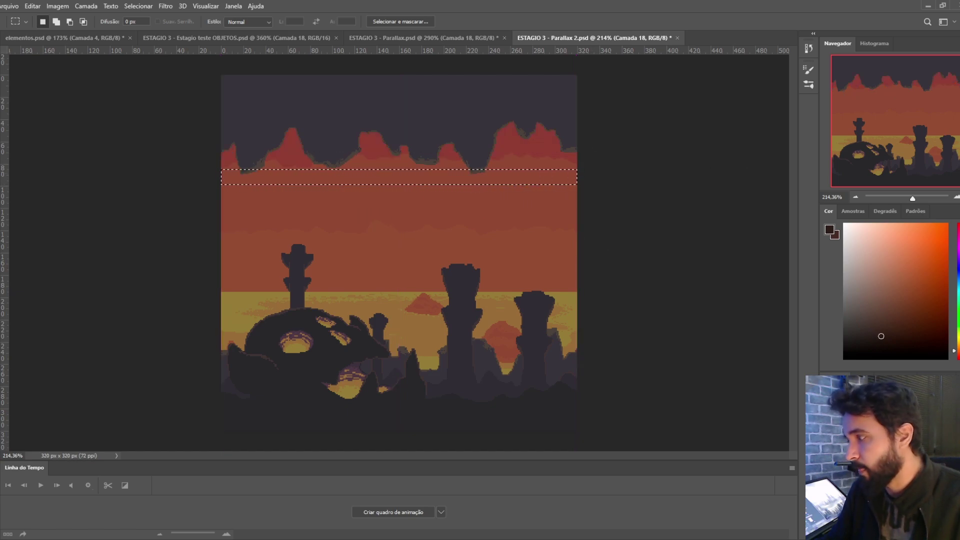
key(ctrl+comma)
drag(122, 246, 576, 176)
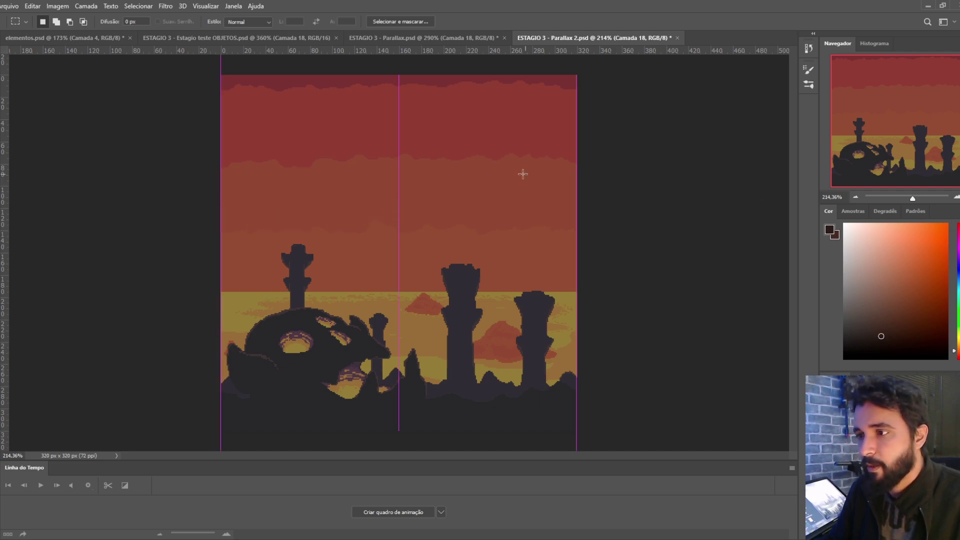
Switch to Parallax.psd and inspect its sky bands, lava floor and rock mounds up close and at full view
click(441, 37)
scroll(654, 223, up, 1)
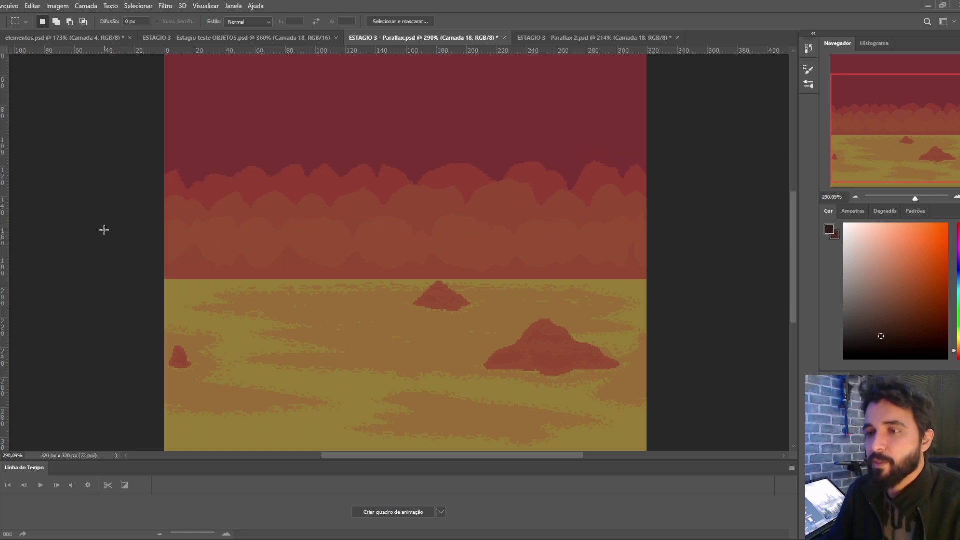
scroll(270, 260, up, 1)
scroll(705, 277, down, 2)
scroll(660, 313, down, 1)
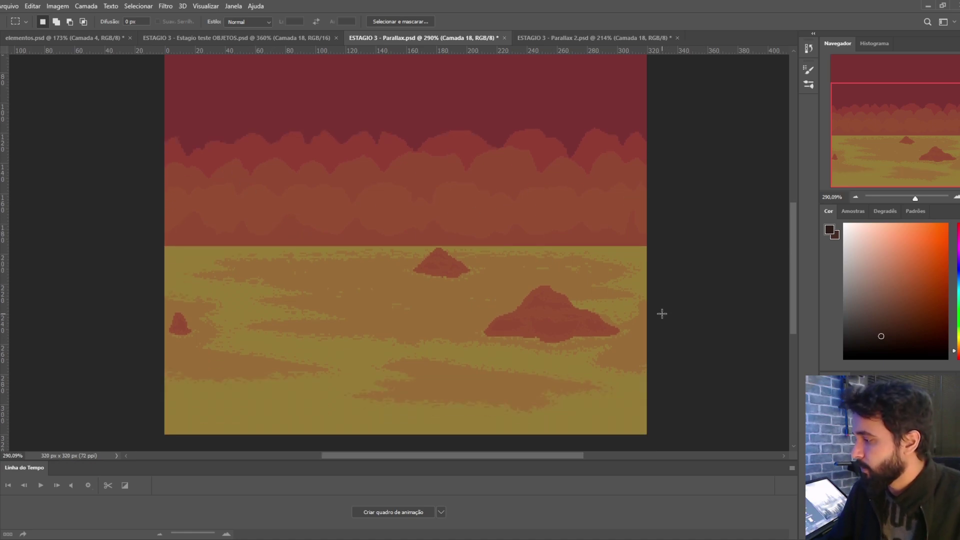
scroll(684, 338, up, 1)
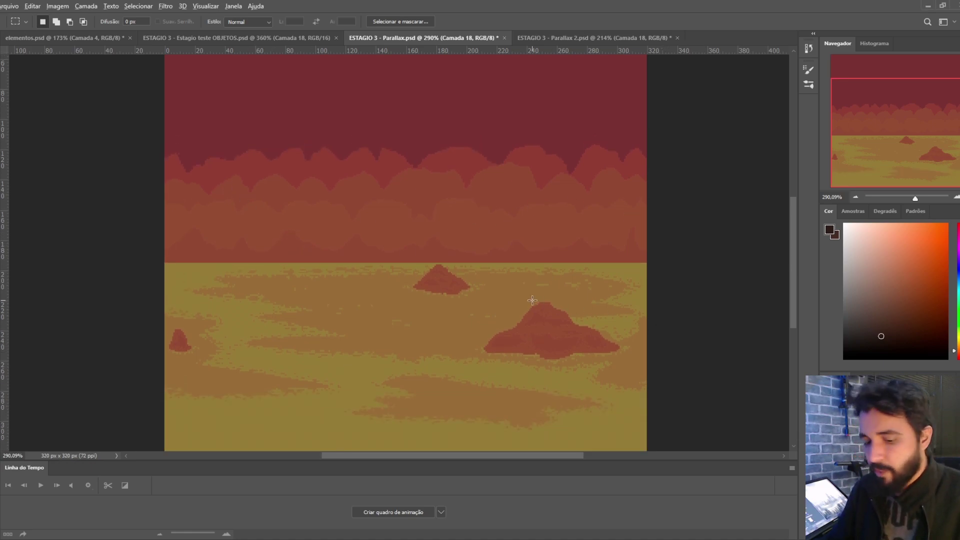
scroll(531, 301, down, 2)
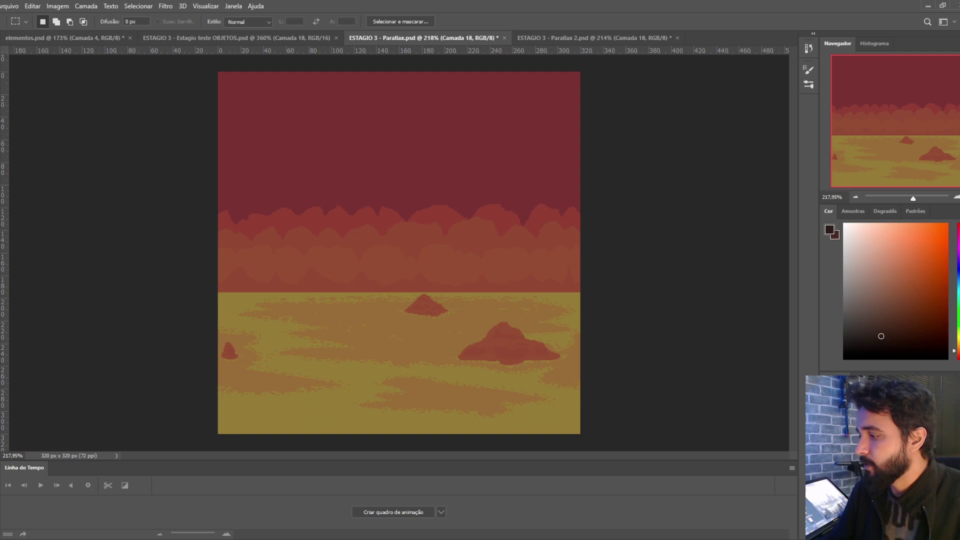
Show the ceiling and nearer rock layers of Parallax.psd, outlining the lava floor and horizon band with full-width marquees and clearing the selections
key(ctrl+comma)
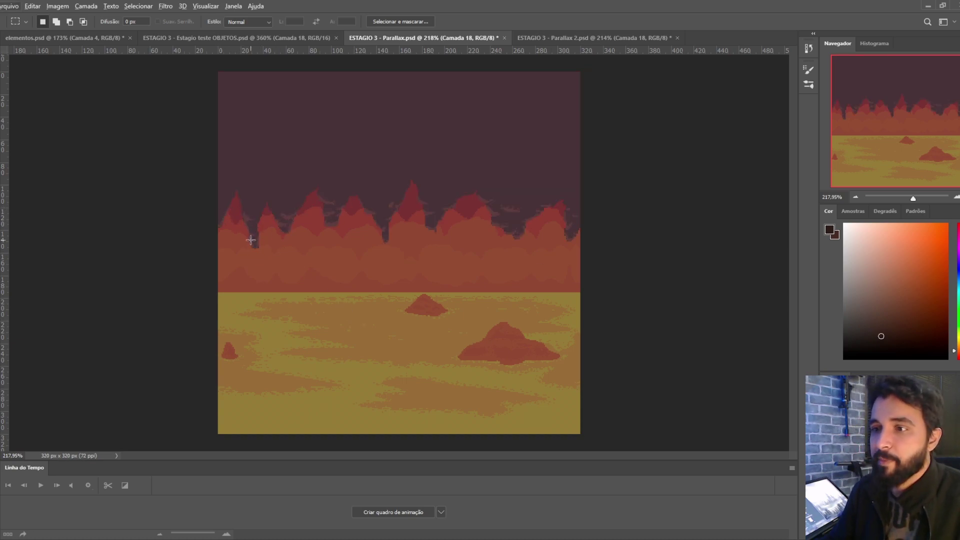
drag(159, 292, 717, 433)
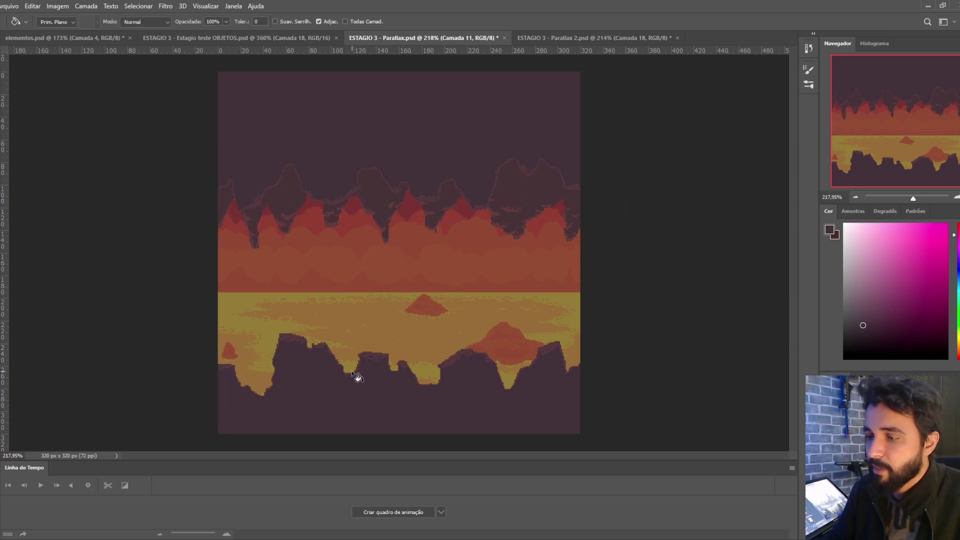
key(m)
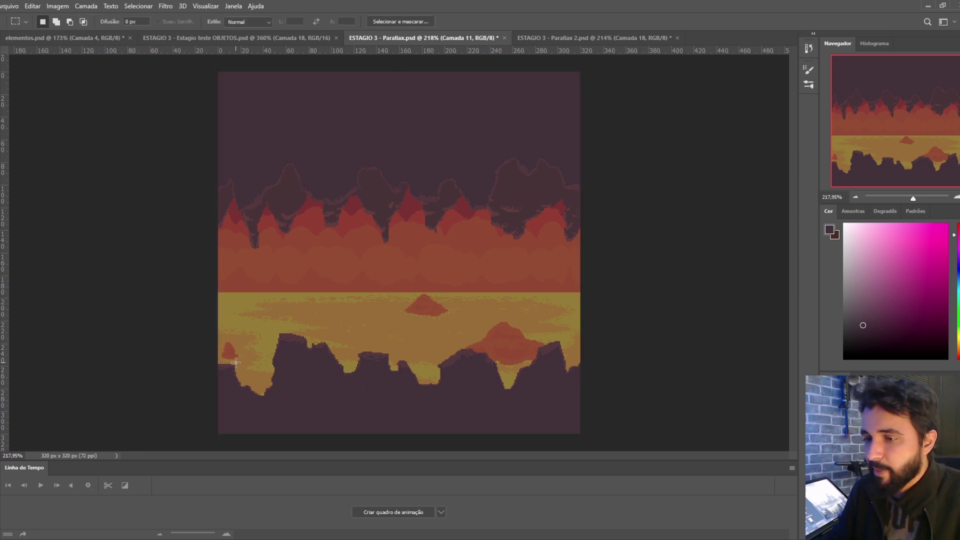
drag(218, 267, 647, 320)
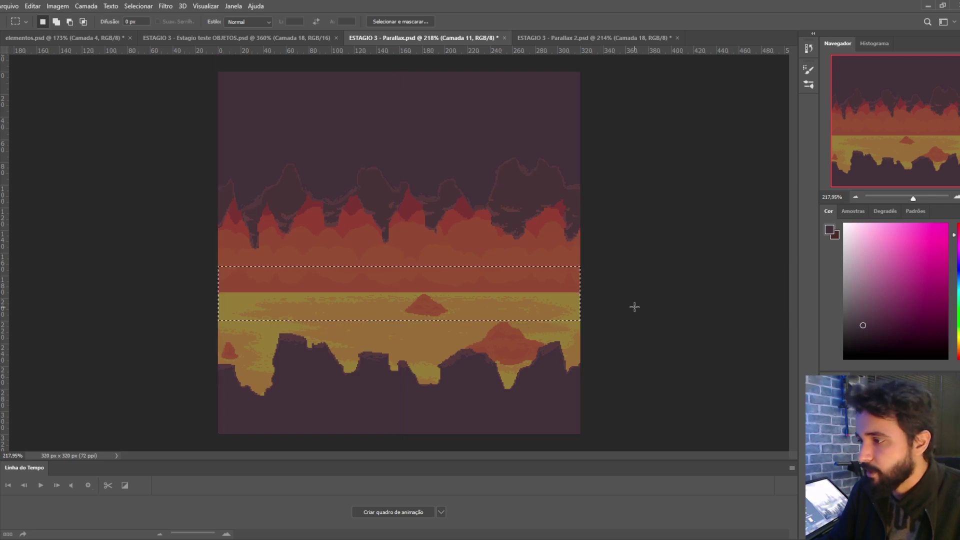
key(ctrl+d)
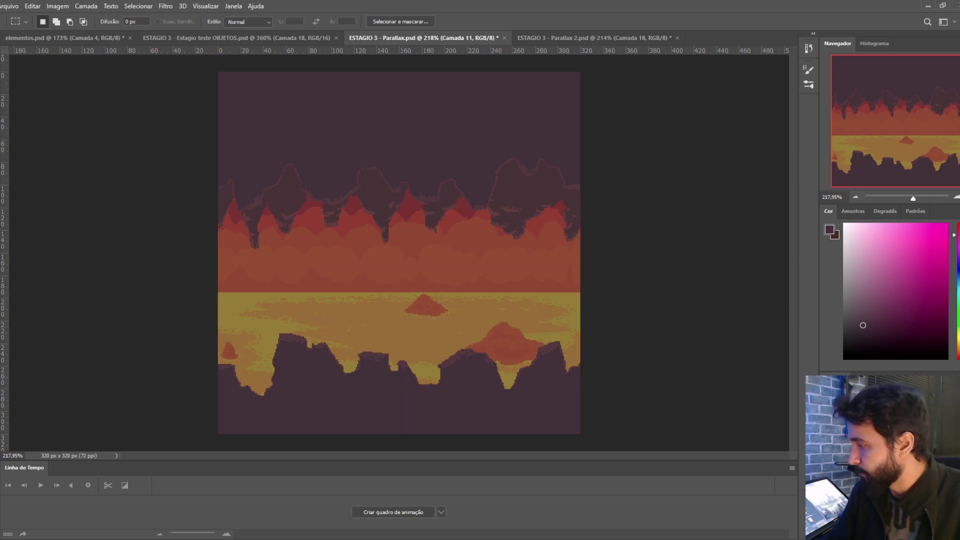
Show the tower and skull-shaped rock layers, and outline the lower foreground around the skull with rectangular marquees, clearing each selection
key(ctrl+comma)
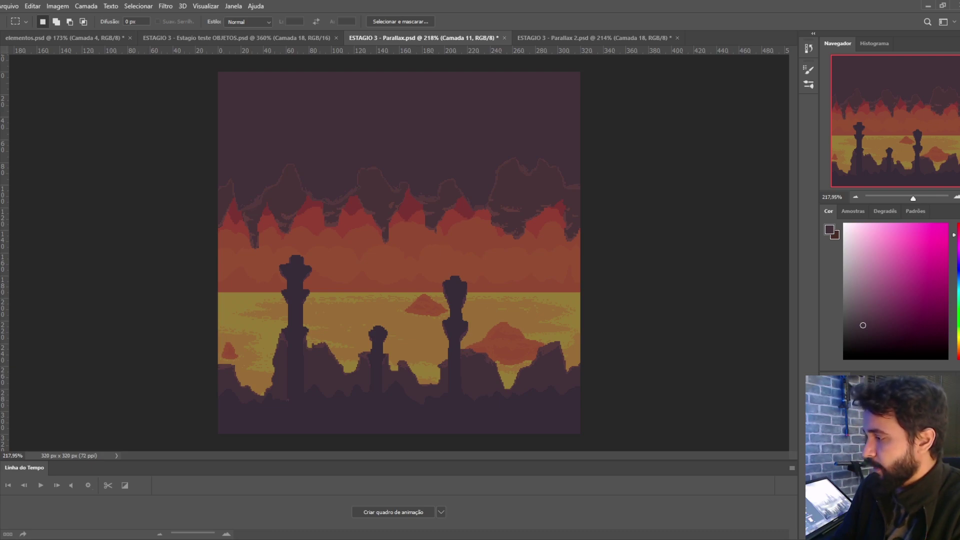
key(ctrl+z)
drag(127, 317, 459, 438)
key(ctrl+d)
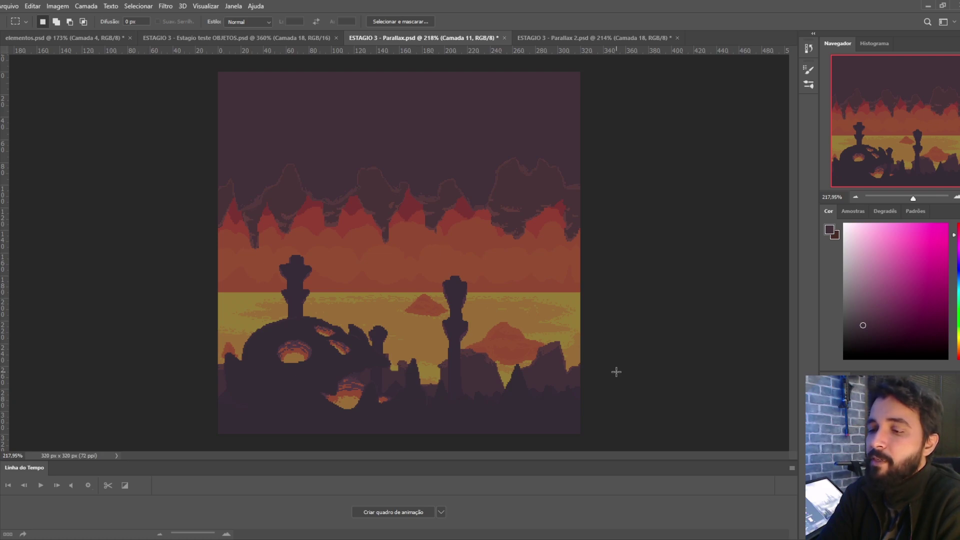
drag(152, 285, 439, 446)
click(656, 328)
drag(59, 285, 443, 466)
click(635, 363)
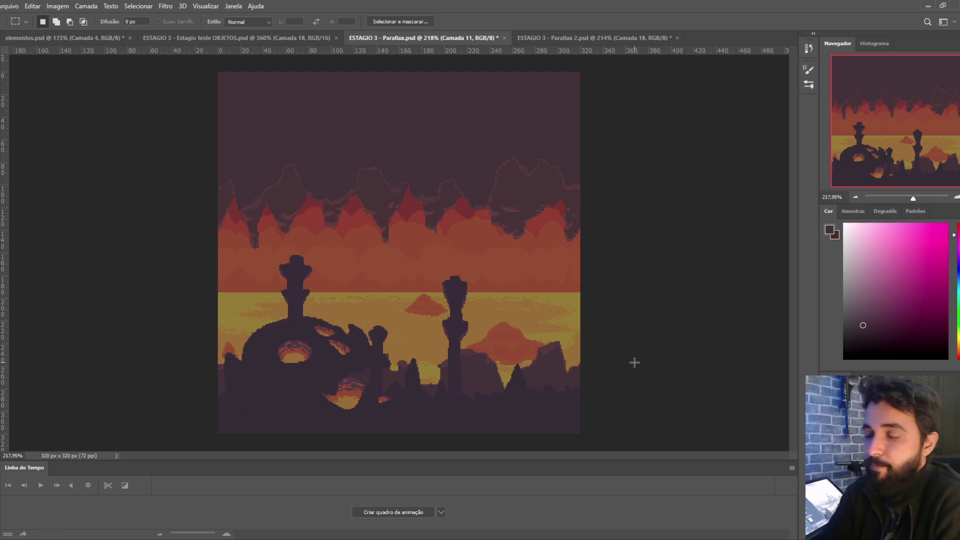
Outline the scene from the cave ceiling to the foreground and the band down to the lava with full-width marquees, clearing each selection
drag(118, 135, 631, 428)
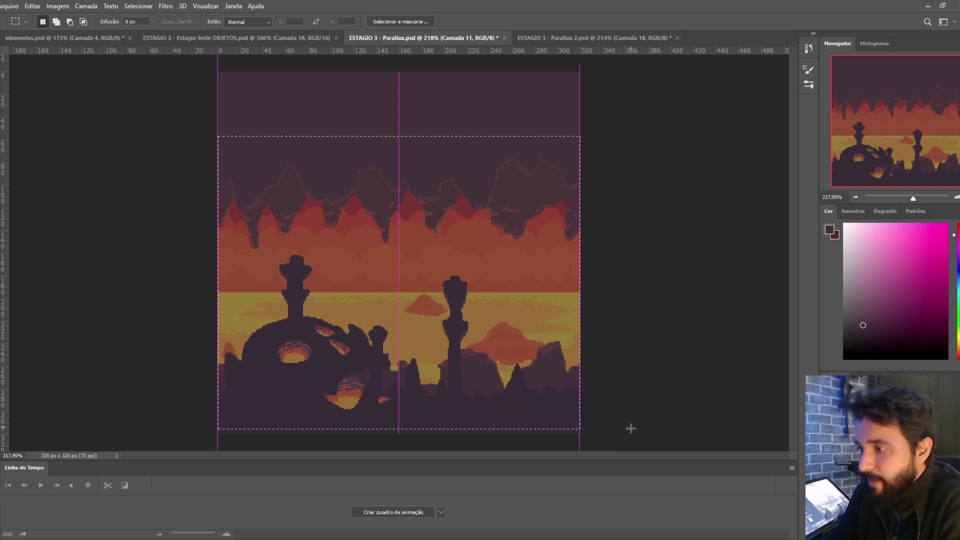
key(ctrl+d)
drag(110, 146, 633, 340)
key(ctrl+d)
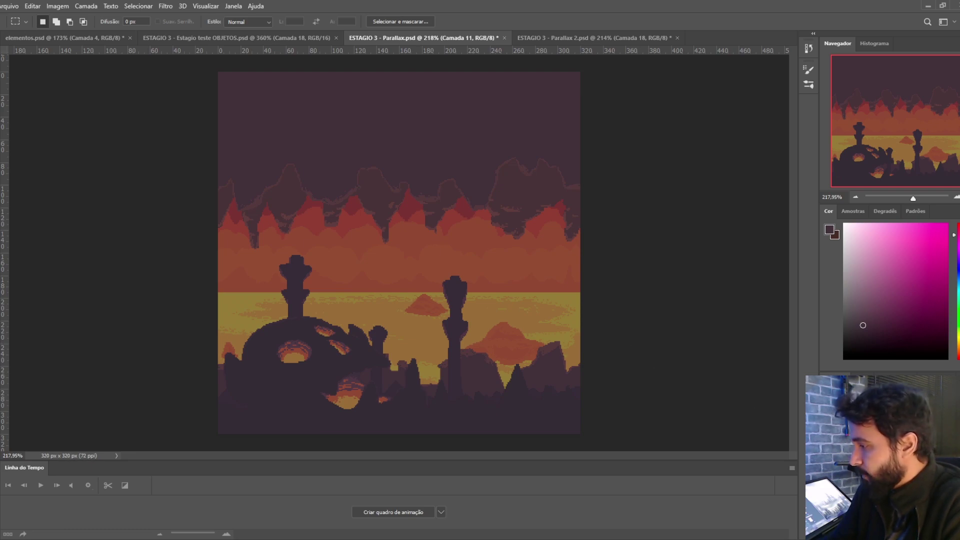
Show the darkest ceiling and foreground layer, outline the cave ceiling and the entire canvas with marquees, and clear the selections
key(ctrl+z)
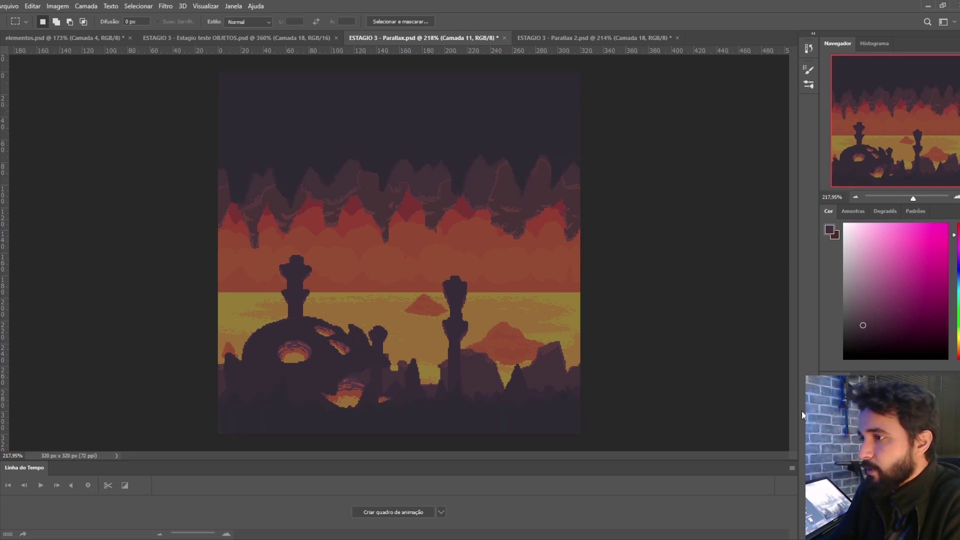
drag(188, 63, 663, 234)
key(ctrl+d)
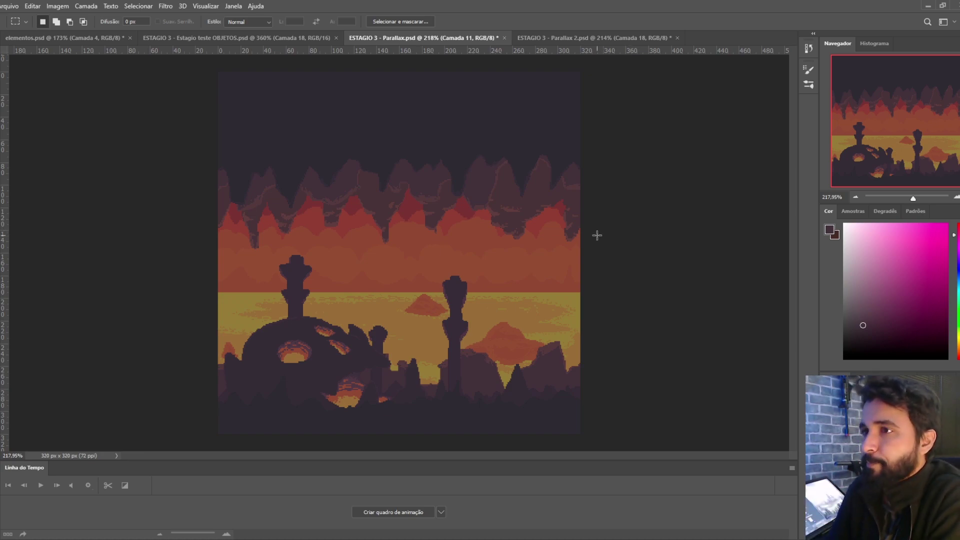
drag(195, 64, 650, 442)
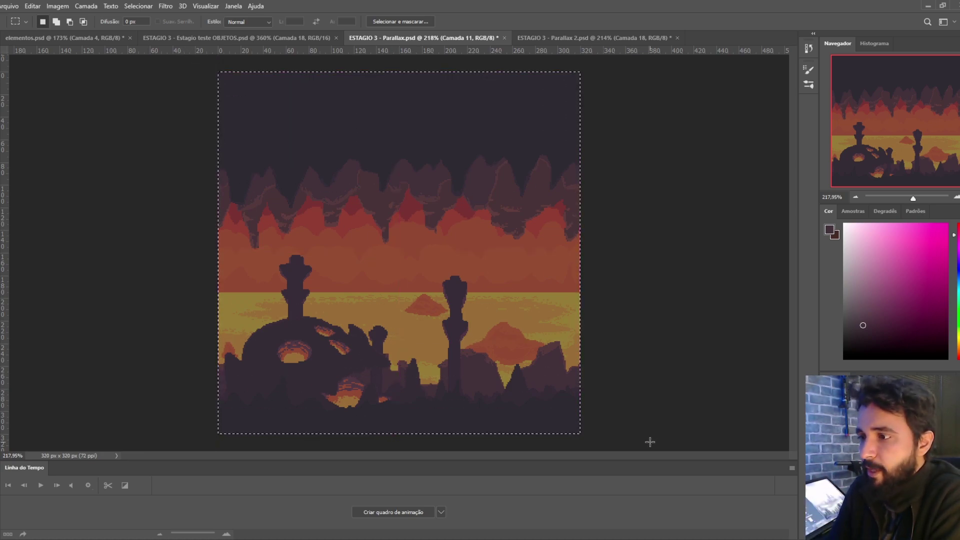
click(145, 189)
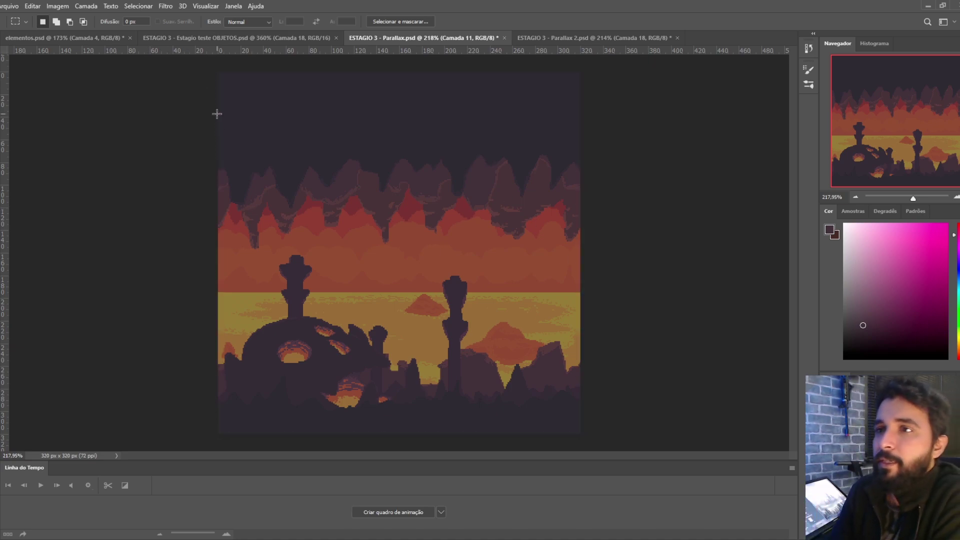
Switch to Estagio teste OBJETOS.psd and outline the whole room, the wall beside the brazier and the lava opening, clearing each selection
click(238, 38)
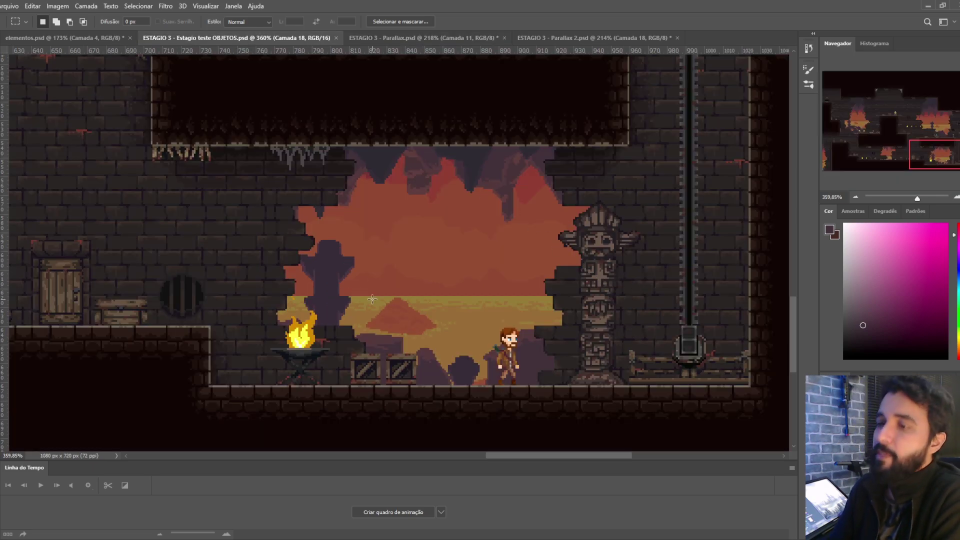
drag(47, 78, 17, 71)
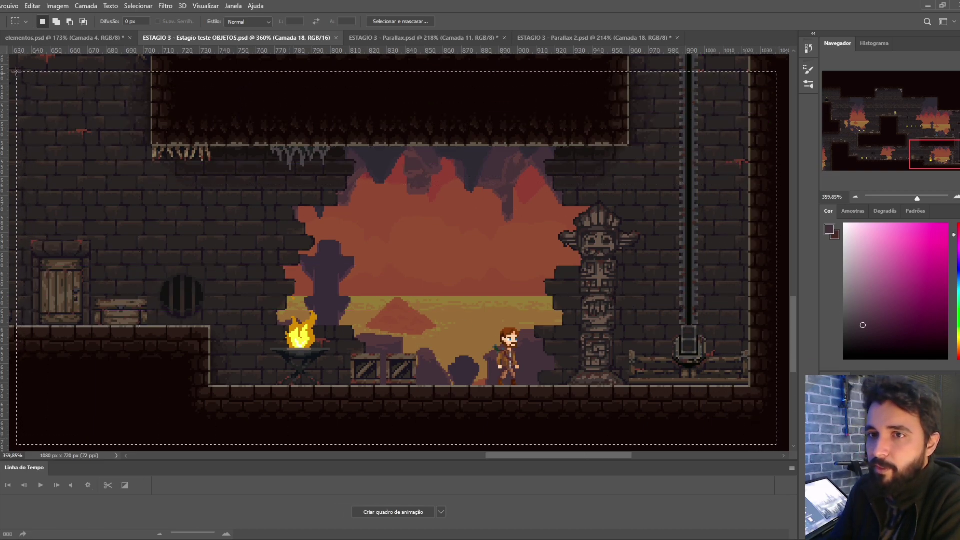
click(424, 60)
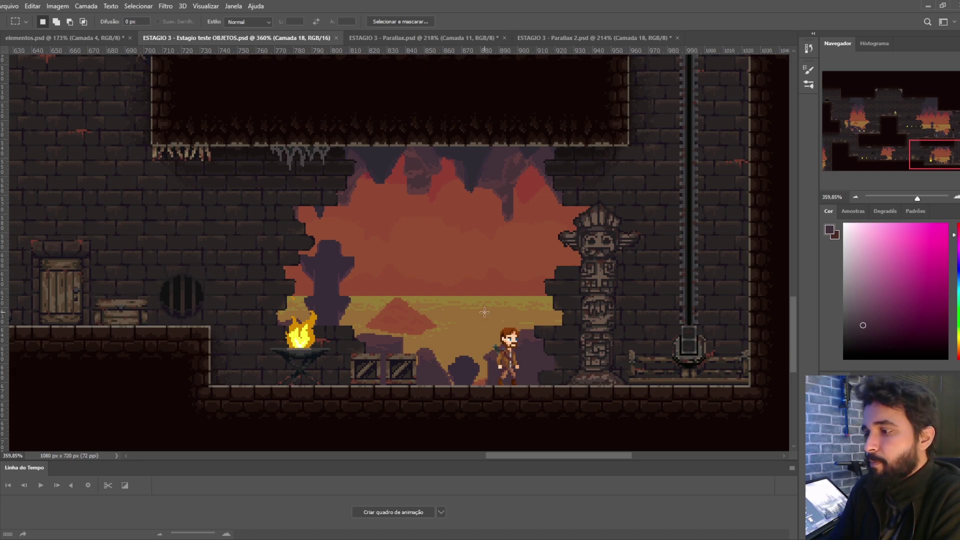
drag(220, 269, 273, 404)
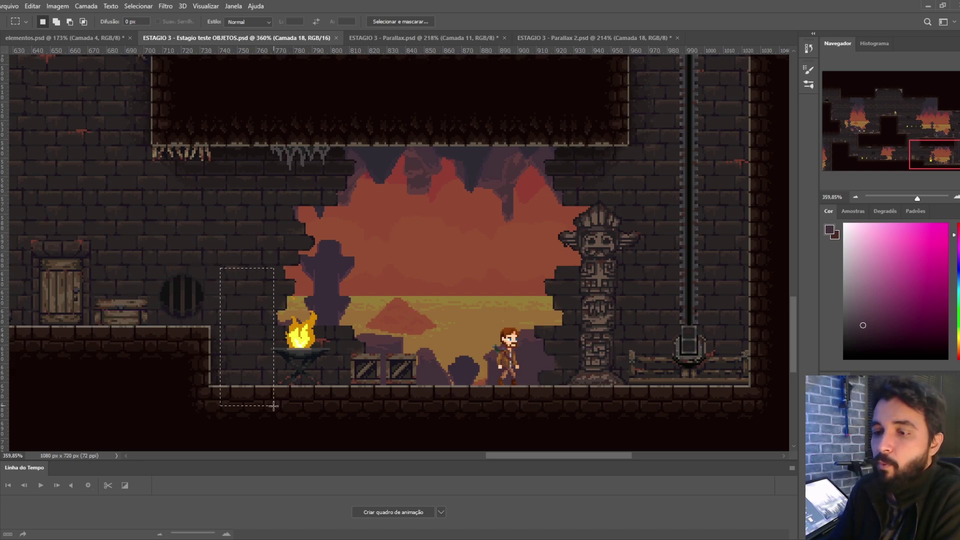
click(322, 355)
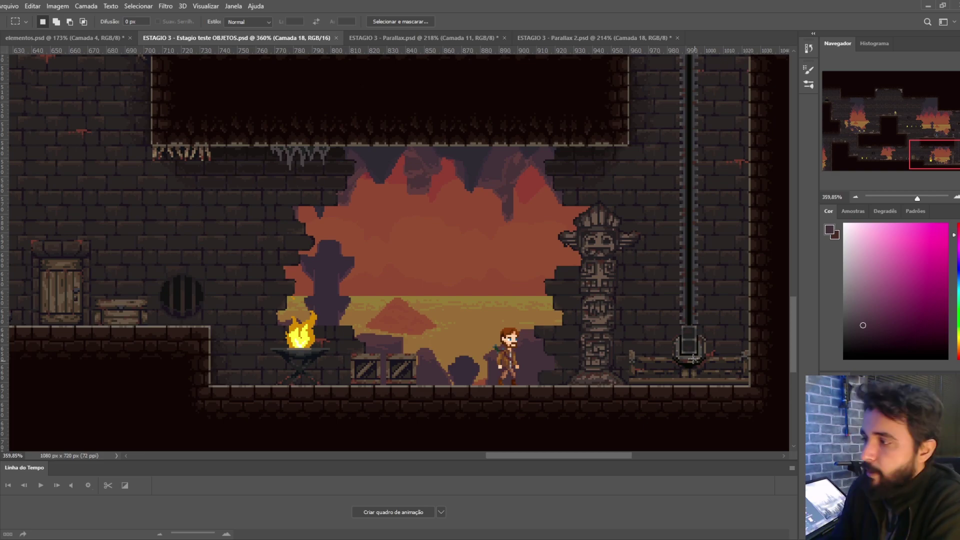
drag(495, 229, 386, 313)
click(206, 256)
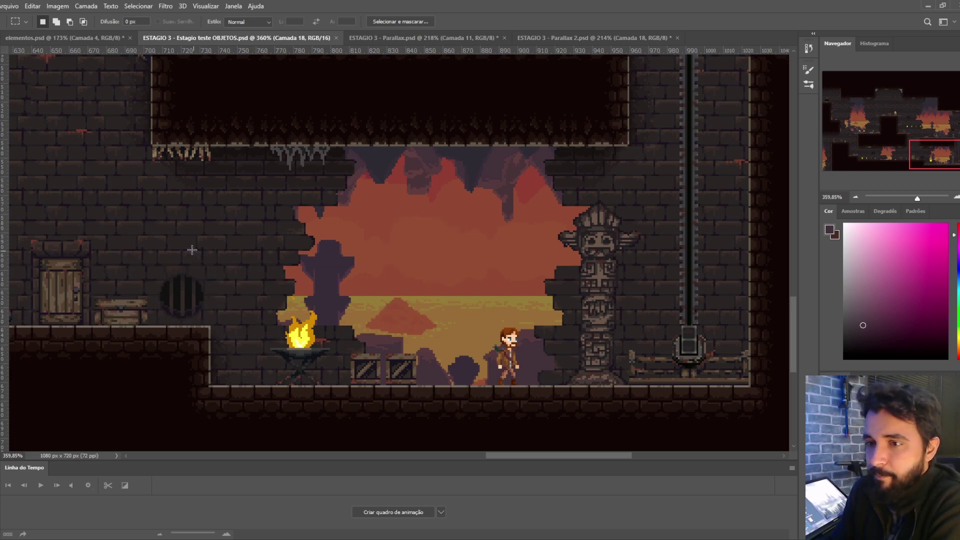
Outline the room around the lava opening with large marquees, clear them, and view the upper room with the blue-lit shrine
drag(42, 119, 767, 445)
click(511, 82)
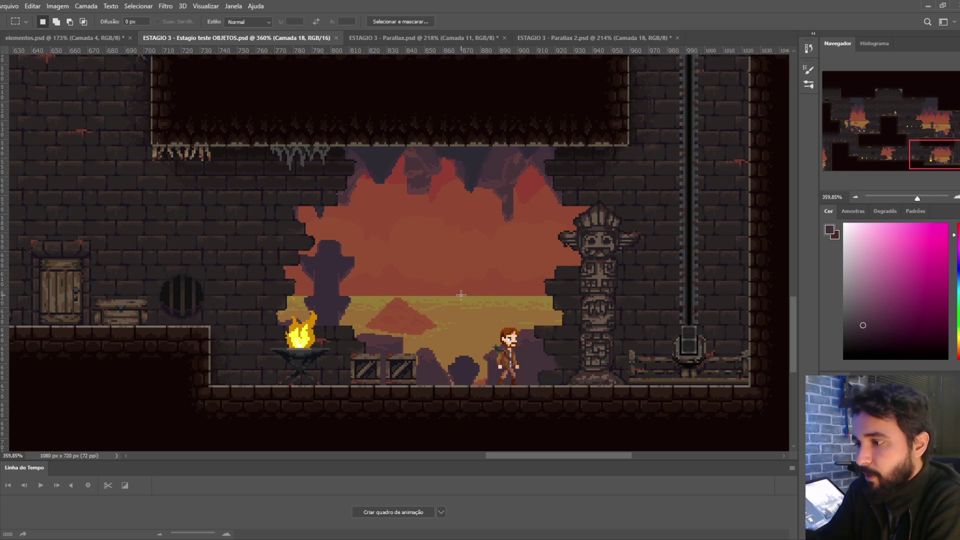
drag(22, 88, 754, 444)
key(ctrl+d)
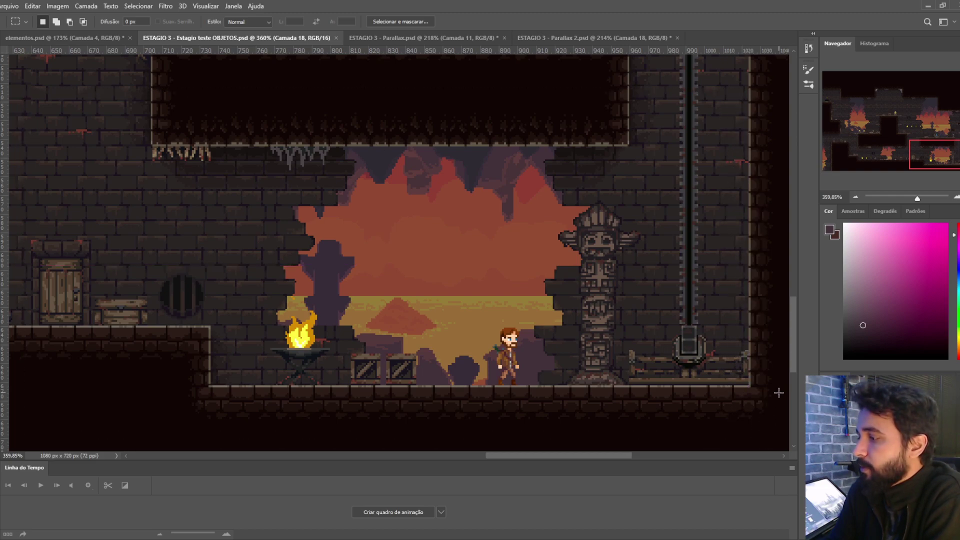
drag(32, 101, 744, 436)
scroll(742, 372, left, 2)
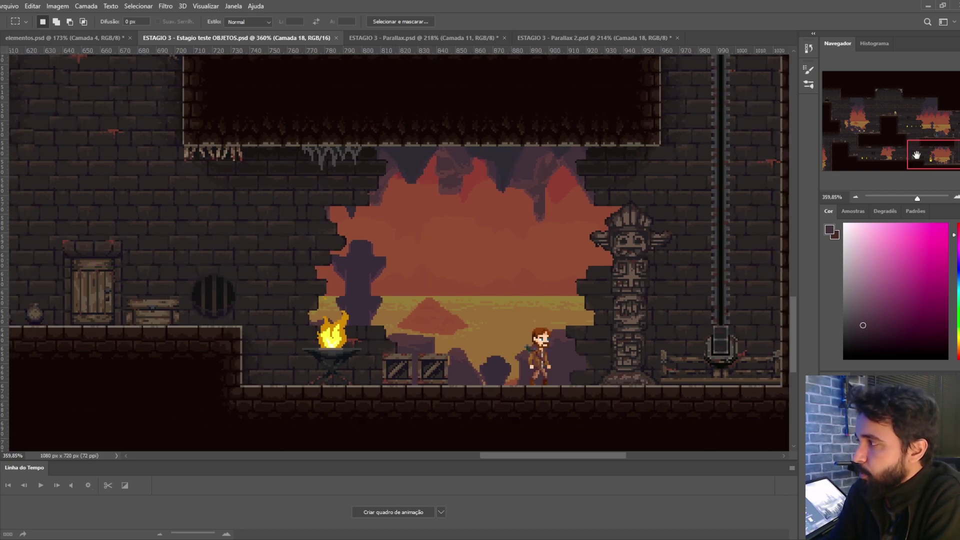
drag(935, 157, 929, 125)
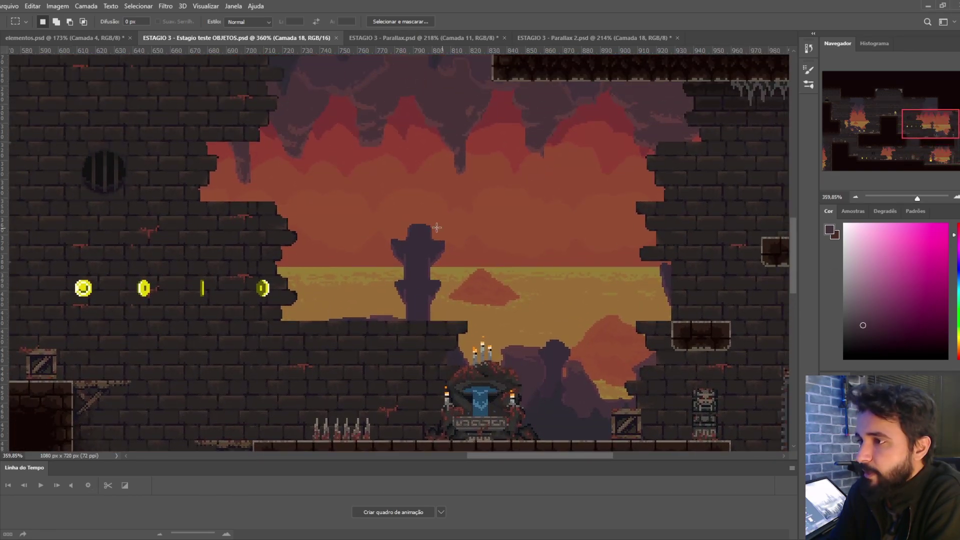